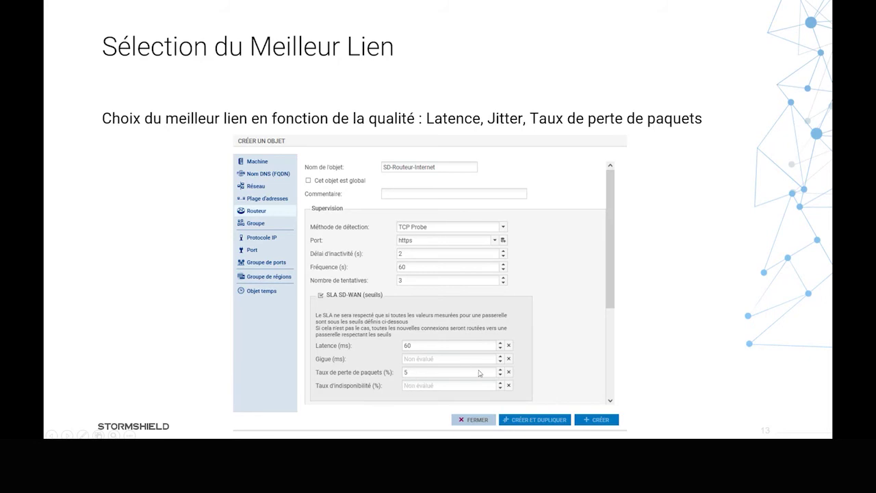
# Advance the presentation to slide 14, the SD-WAN monitoring dashboard screenshot
pyautogui.click(469, 309)
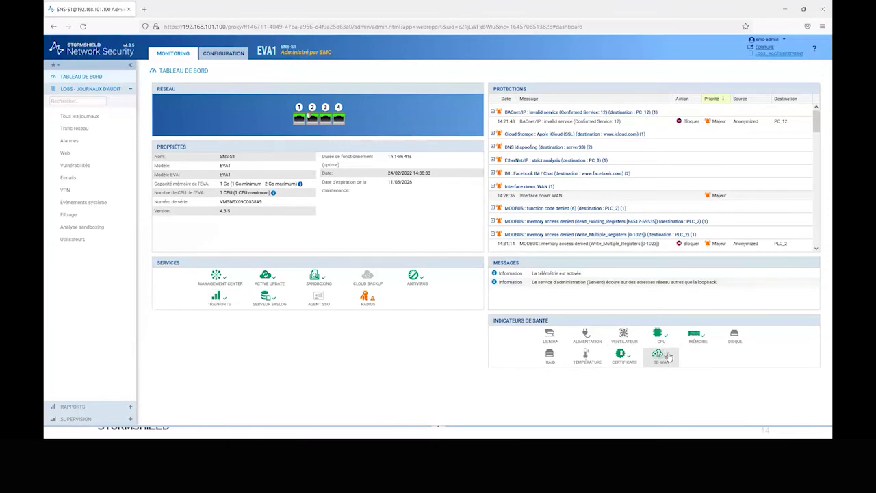
# Open SD-WAN monitoring and review SD-Routeur1's Gw-Internet2, Global_VTI 172.25.1.1 and backup 172.25.3.1 gateways
pyautogui.click(669, 361)
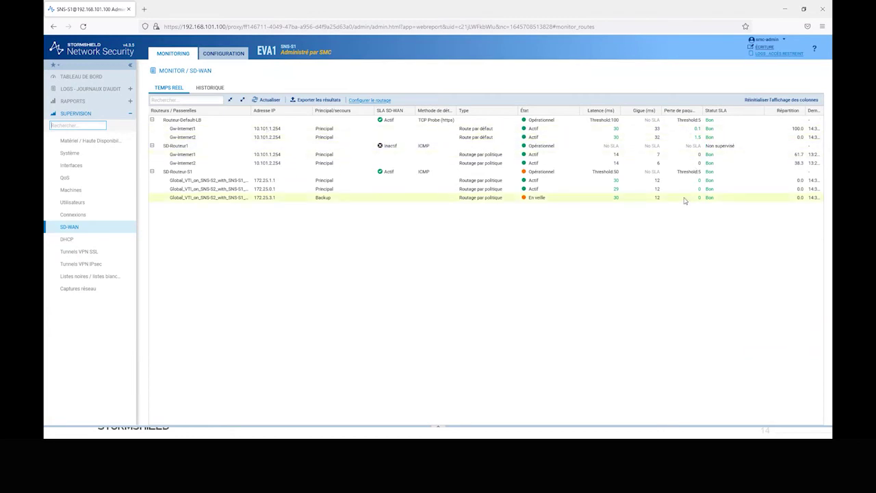
pyautogui.click(442, 123)
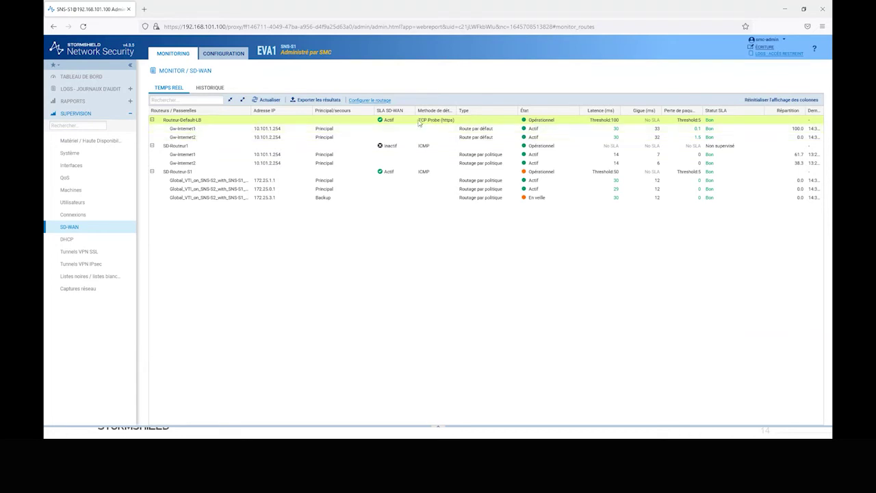
pyautogui.click(195, 147)
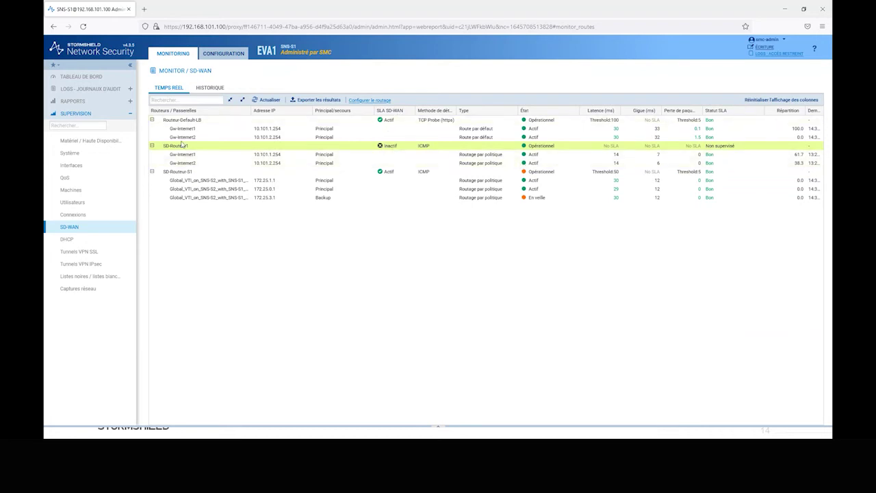
pyautogui.click(215, 163)
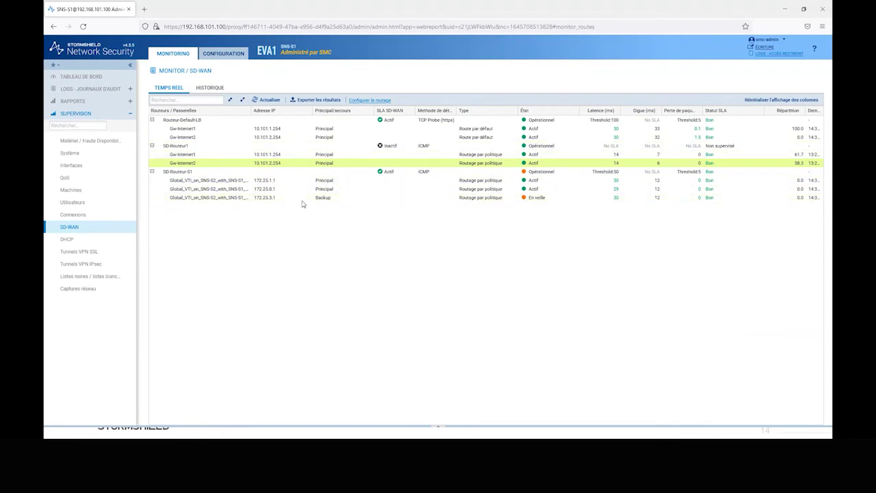
pyautogui.click(234, 182)
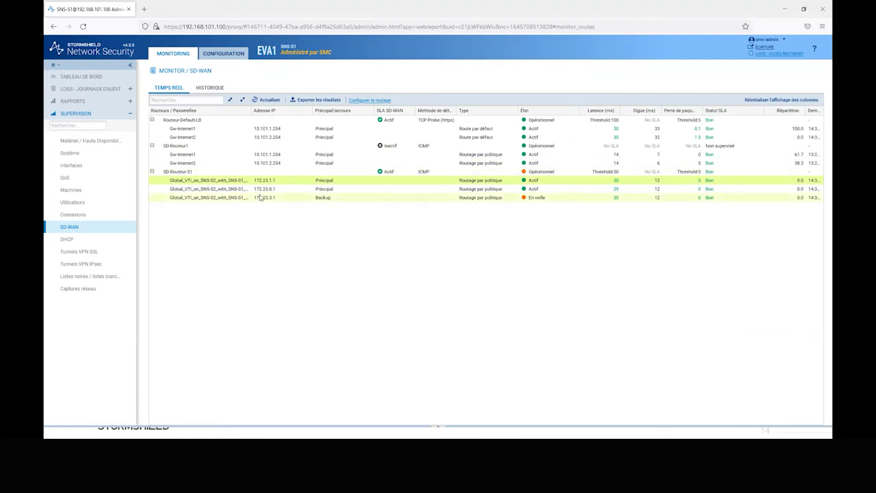
pyautogui.click(197, 199)
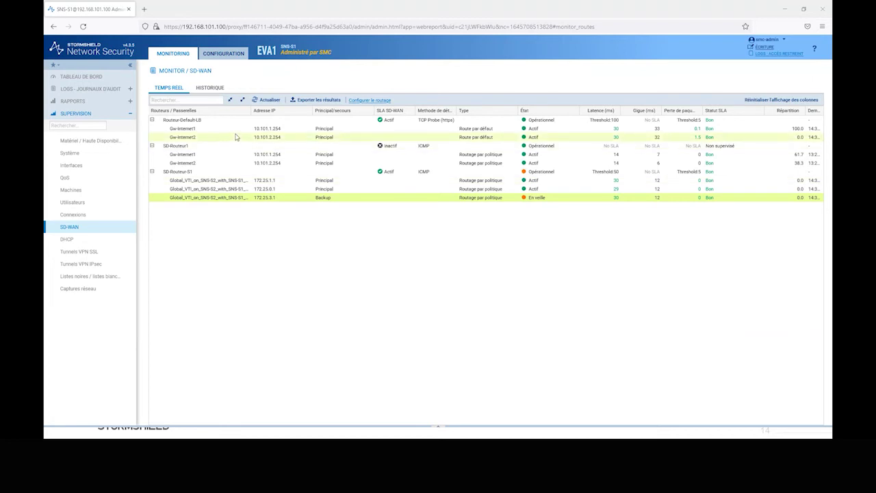
# Inspect Routeur-Default-LB's Gw-Internet1, widen the Perte de paquets column and refresh the data
pyautogui.click(562, 128)
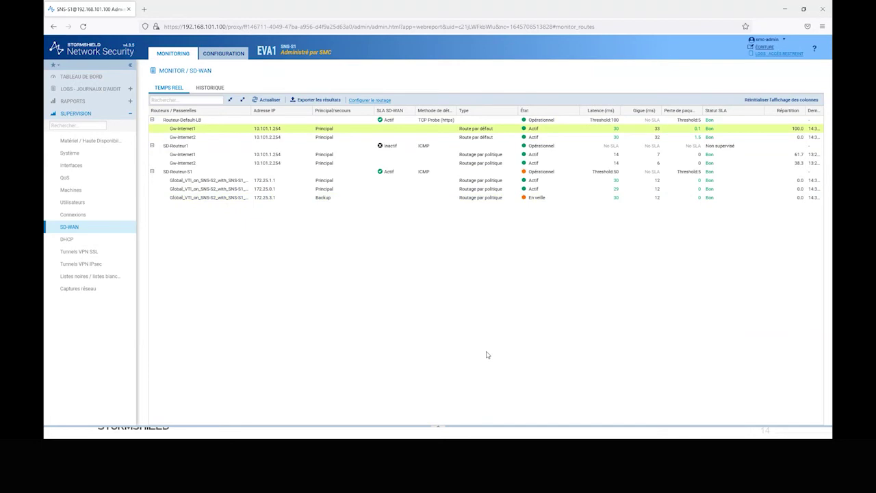
pyautogui.moveTo(700, 112); pyautogui.dragTo(717, 112)
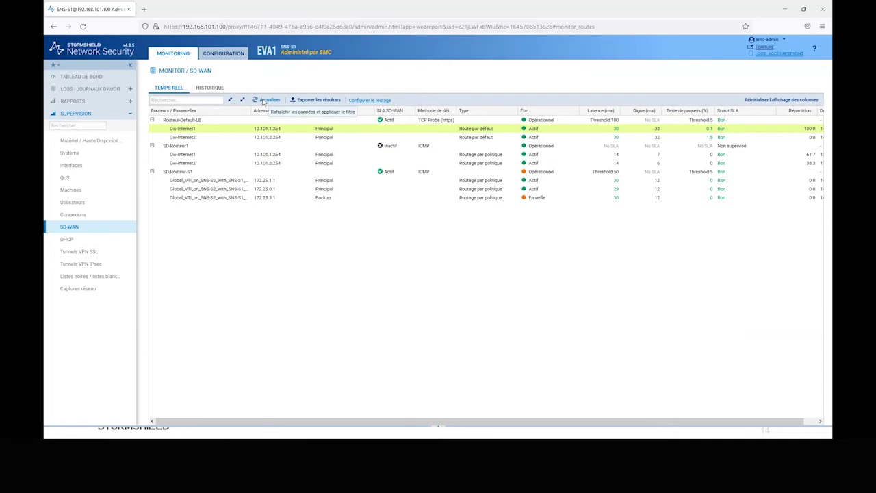
pyautogui.click(263, 101)
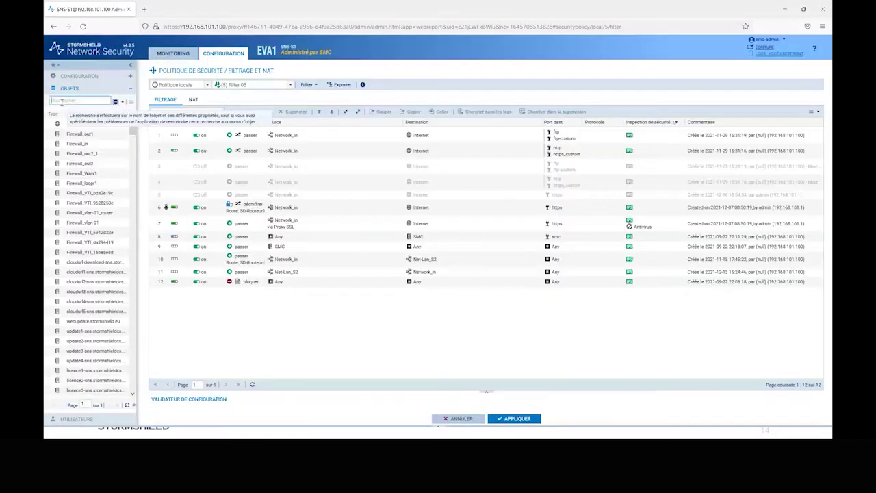
# Filter the objects list by 'rou' and open Routeur-Default-LB, keeping TCP Probe detection
pyautogui.click(61, 101)
pyautogui.write('rout')
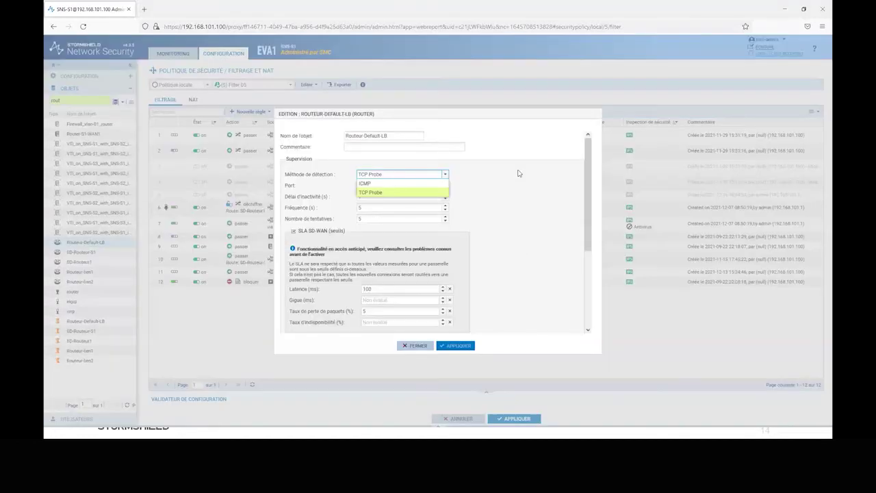
pyautogui.click(373, 192)
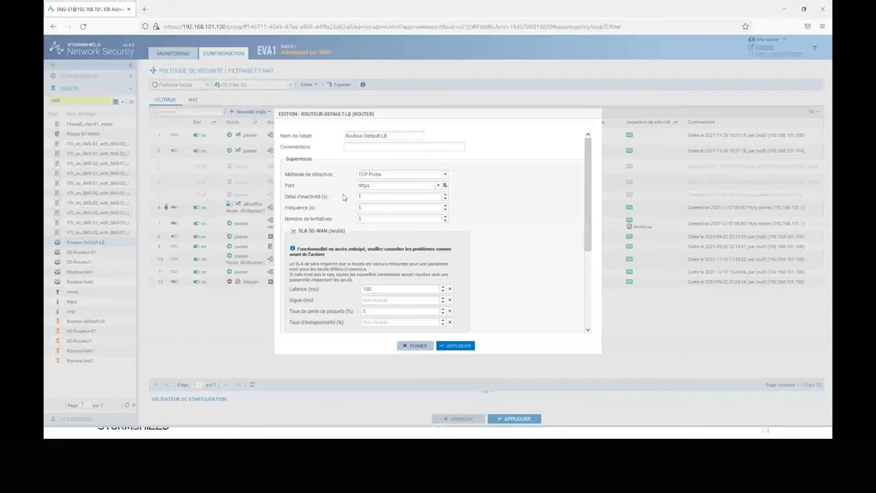
# Scroll the router dialog to Passerelles utilisées and widen the gateway grid's Poids column
pyautogui.scroll(-1, 342, 146)
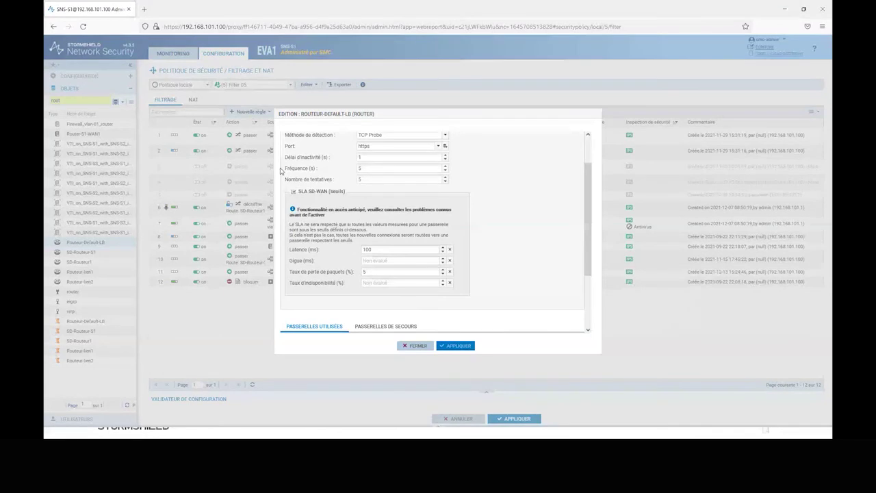
pyautogui.scroll(-1, 516, 169)
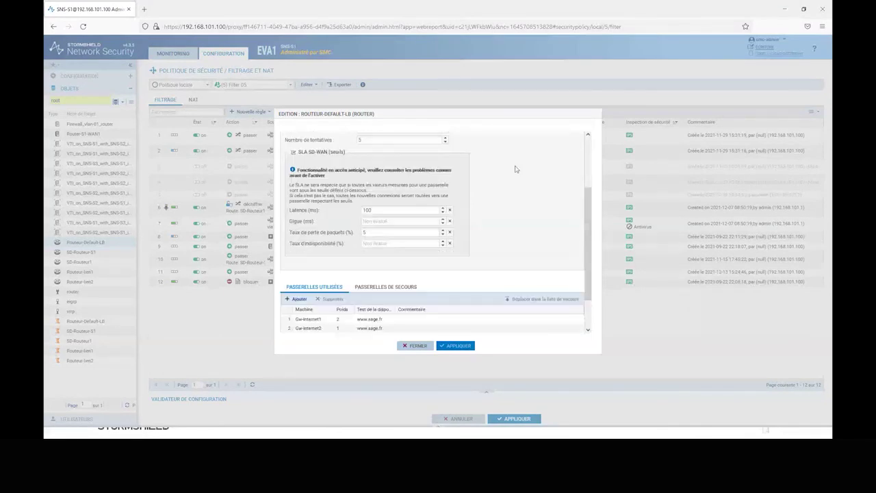
pyautogui.scroll(1, 368, 176)
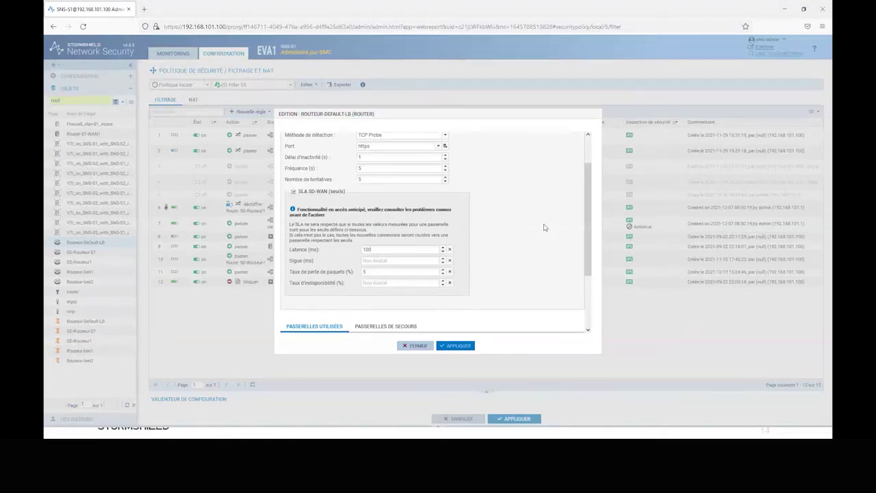
pyautogui.scroll(-1, 503, 236)
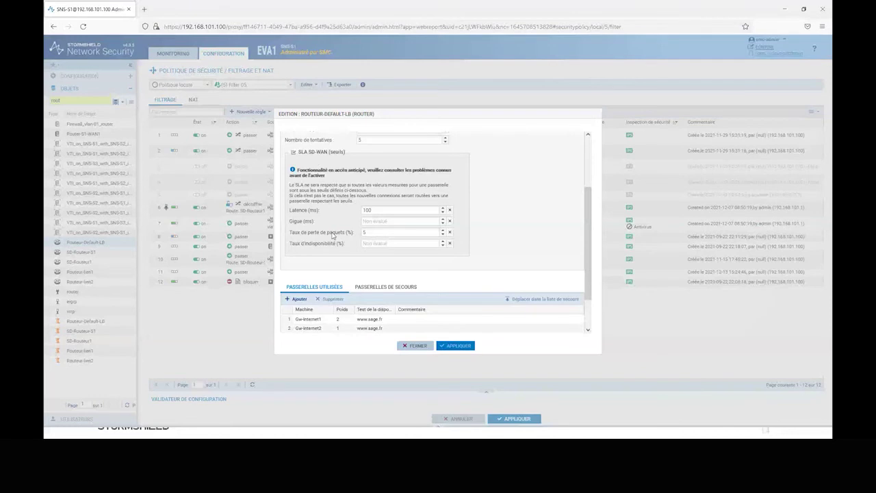
pyautogui.scroll(-1, 519, 212)
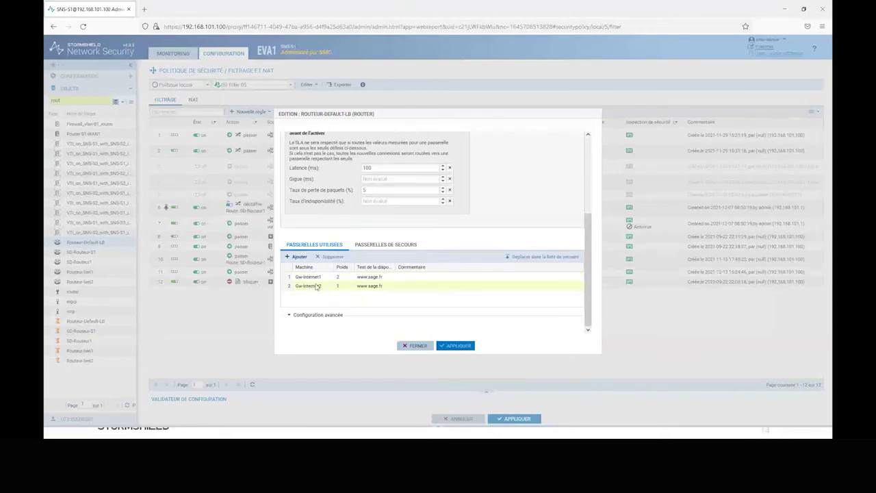
pyautogui.moveTo(355, 267); pyautogui.dragTo(362, 268)
pyautogui.moveTo(360, 267); pyautogui.dragTo(366, 268)
# Expand Configuration avancée showing per-connection load balancing, then edit the first gateway's availability test host
pyautogui.click(289, 315)
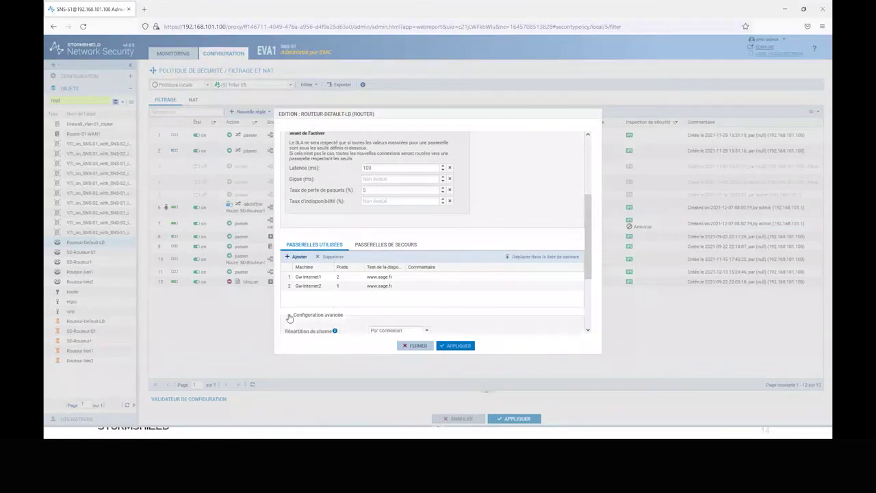
pyautogui.scroll(-2, 295, 287)
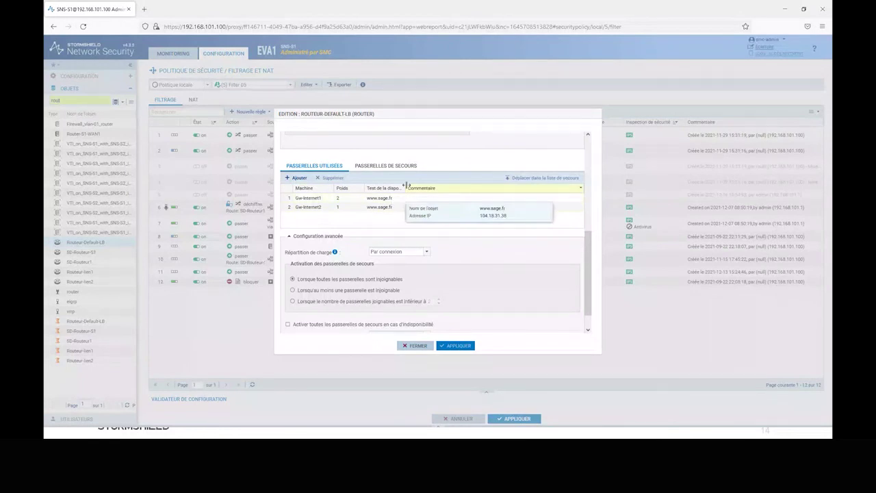
pyautogui.doubleClick(405, 185)
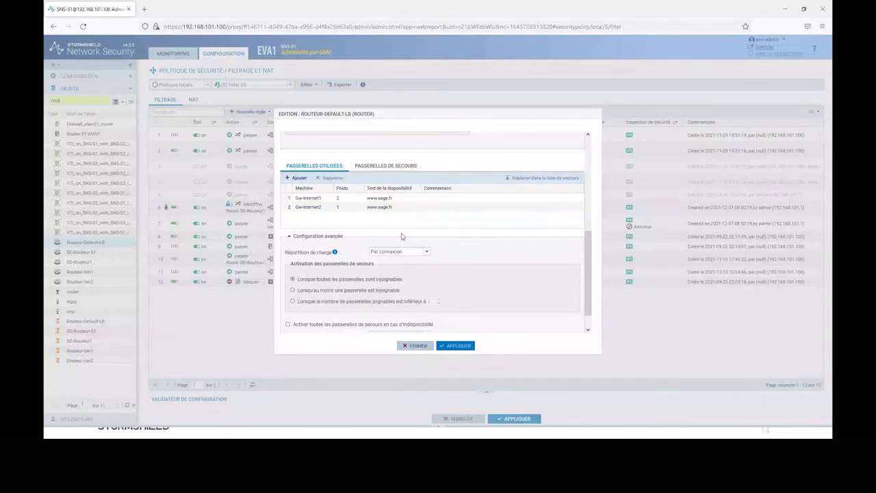
pyautogui.click(418, 200)
# Start a new group object and browse the list for the update1–update4 -sns.stormshieldcs.eu hosts
pyautogui.click(418, 198)
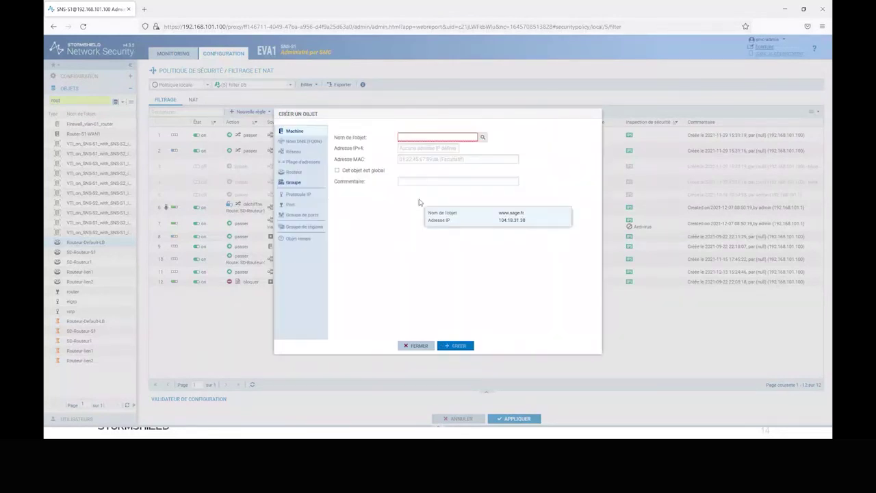
pyautogui.click(294, 183)
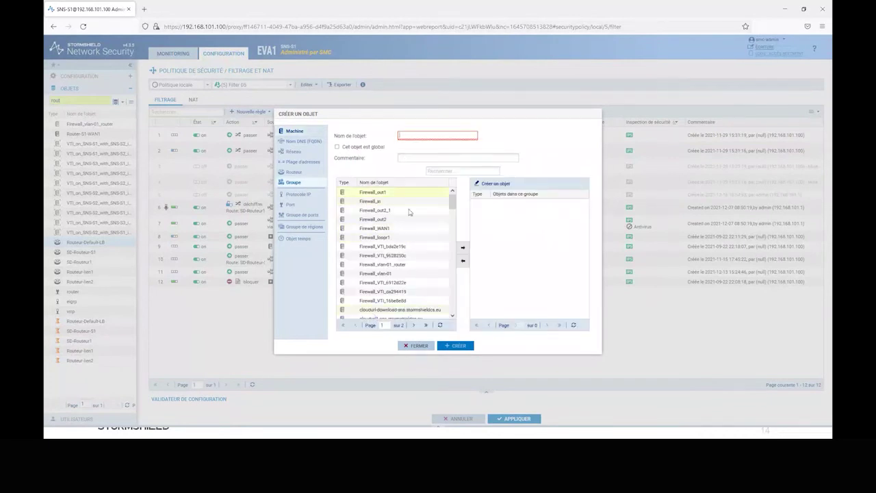
pyautogui.scroll(-5, 398, 243)
pyautogui.scroll(-5, 398, 243)
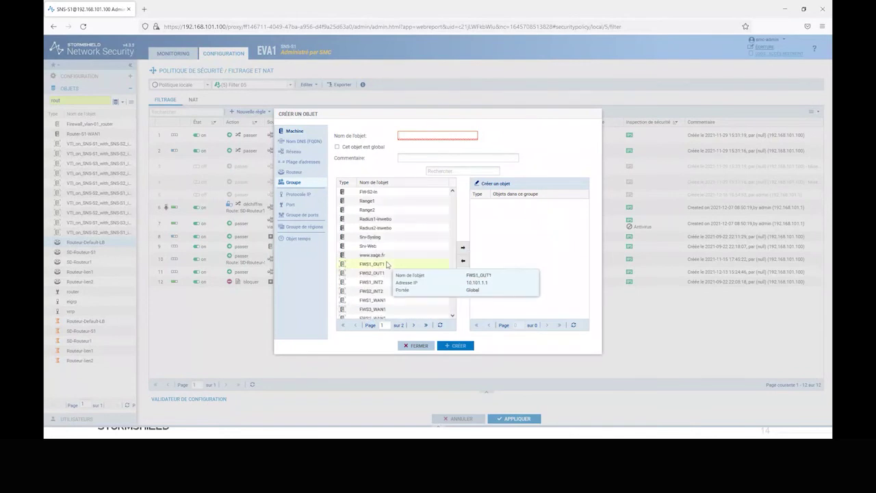
pyautogui.scroll(-2, 386, 265)
pyautogui.scroll(5, 386, 268)
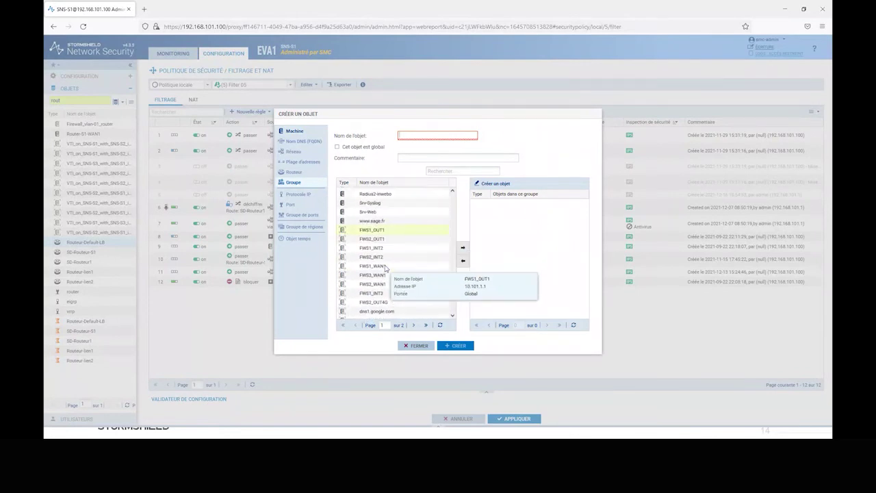
pyautogui.scroll(2, 386, 268)
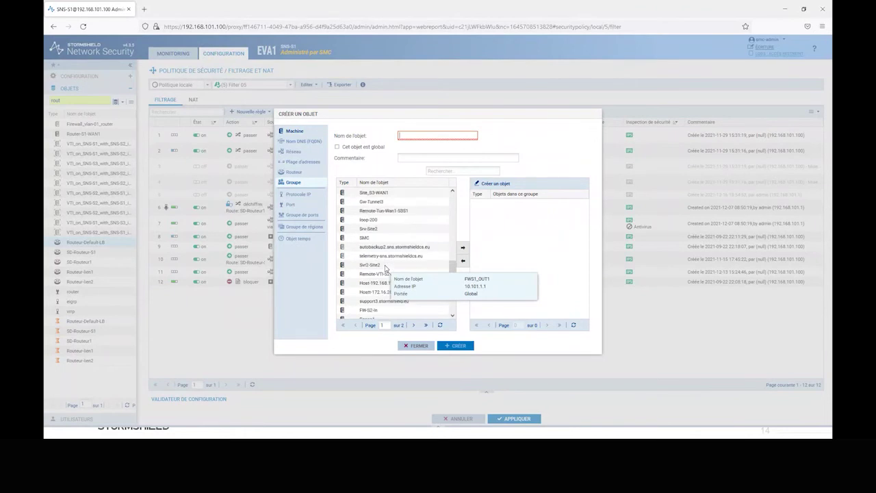
pyautogui.scroll(5, 385, 268)
pyautogui.scroll(5, 385, 269)
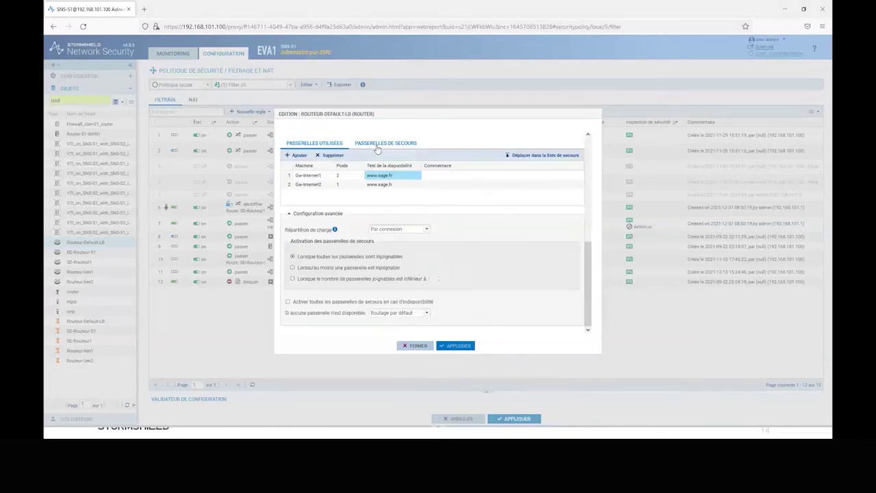
# Check the Passerelles de secours tab, then close the Routeur-Default-LB editor
pyautogui.click(377, 145)
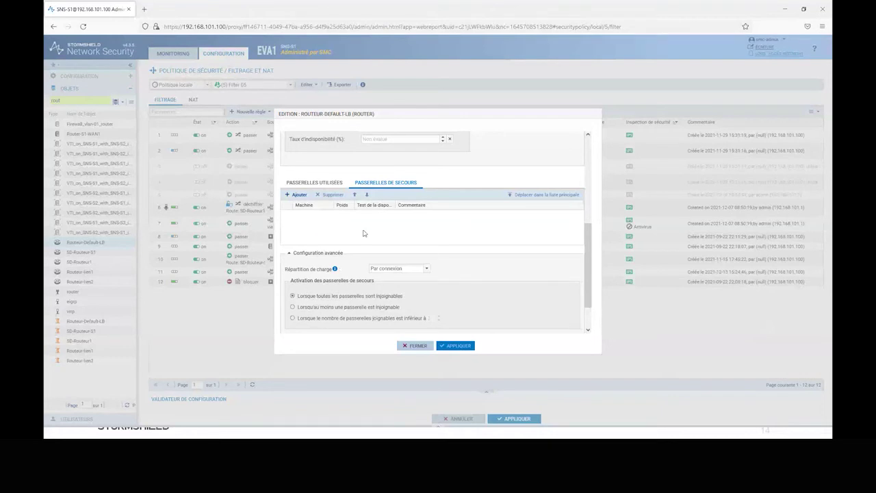
pyautogui.click(413, 346)
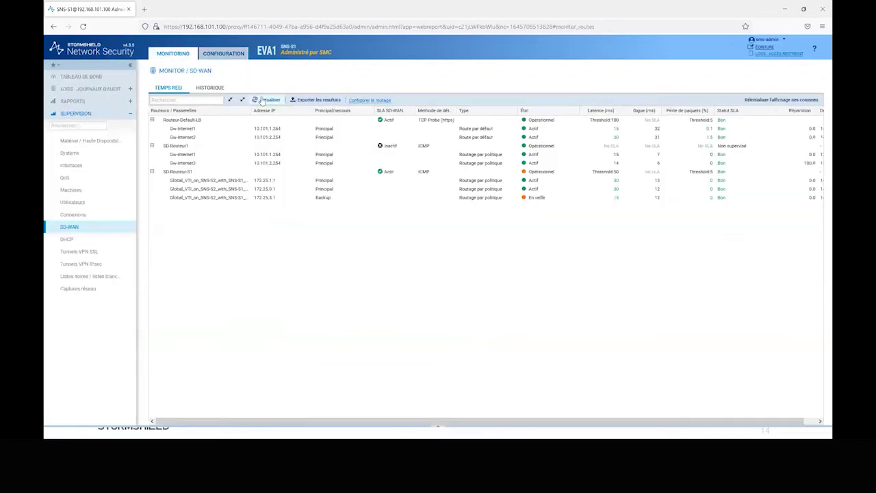
# Refresh the real-time SD-WAN monitor twice to update the link statistics
pyautogui.click(263, 100)
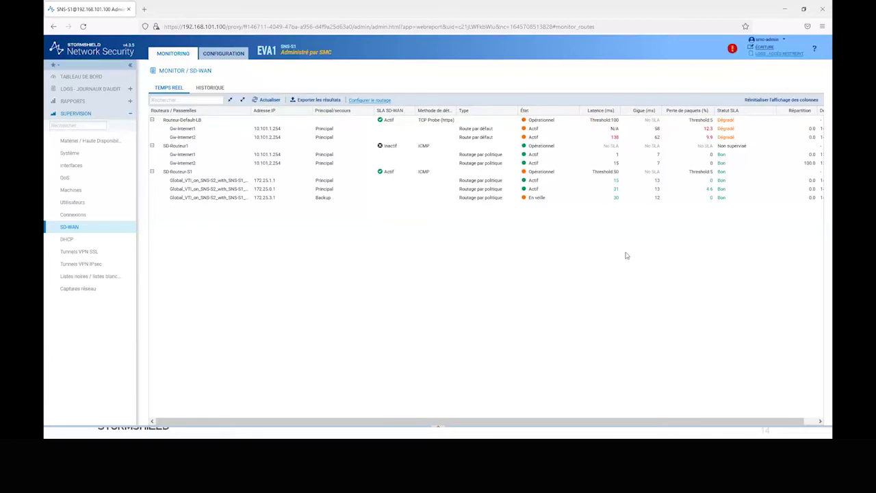
pyautogui.click(270, 101)
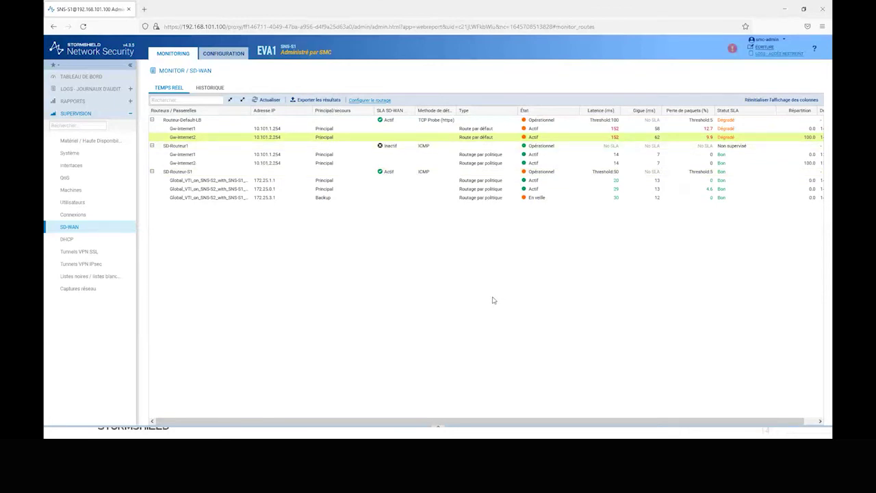
# Refresh the monitor and inspect tunnels 172.25.0.1 (standby, Dégradé) and 172.25.1.1 (active, Bon)
pyautogui.click(263, 101)
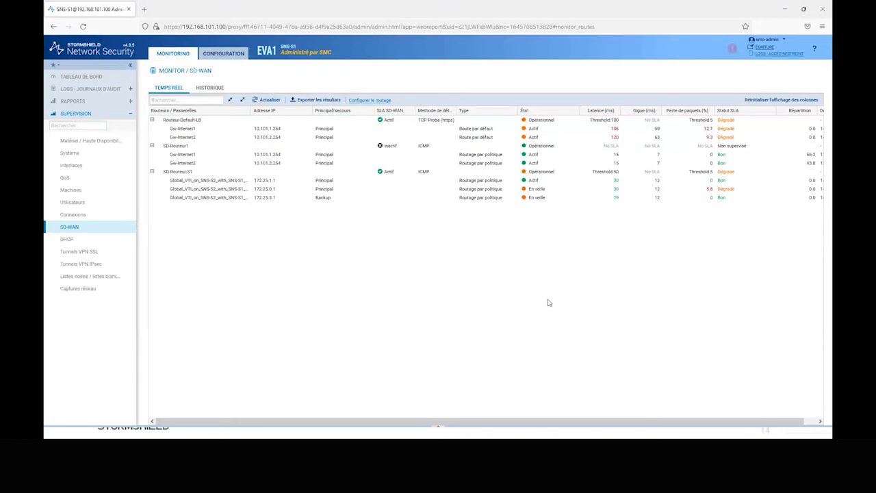
pyautogui.click(263, 189)
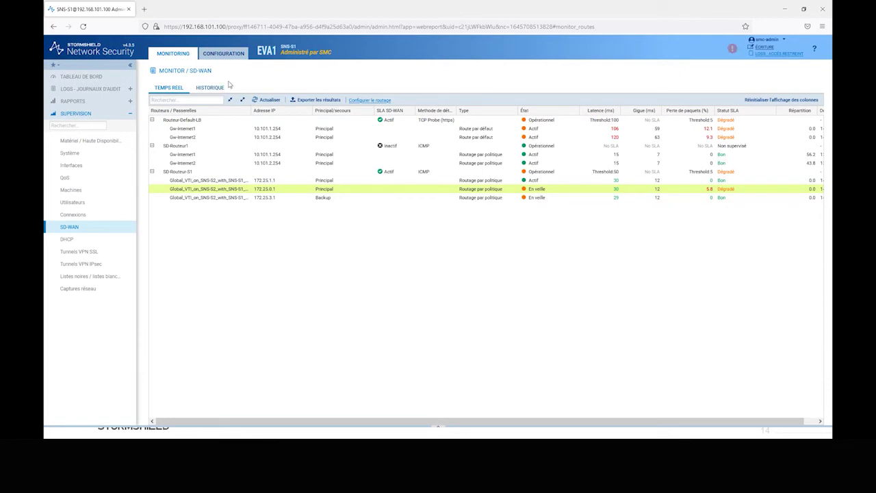
pyautogui.click(264, 101)
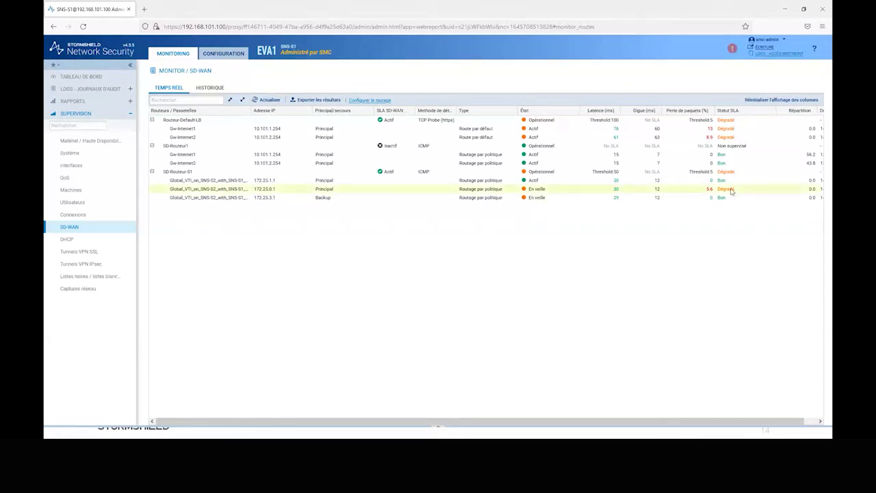
pyautogui.moveTo(730, 191)
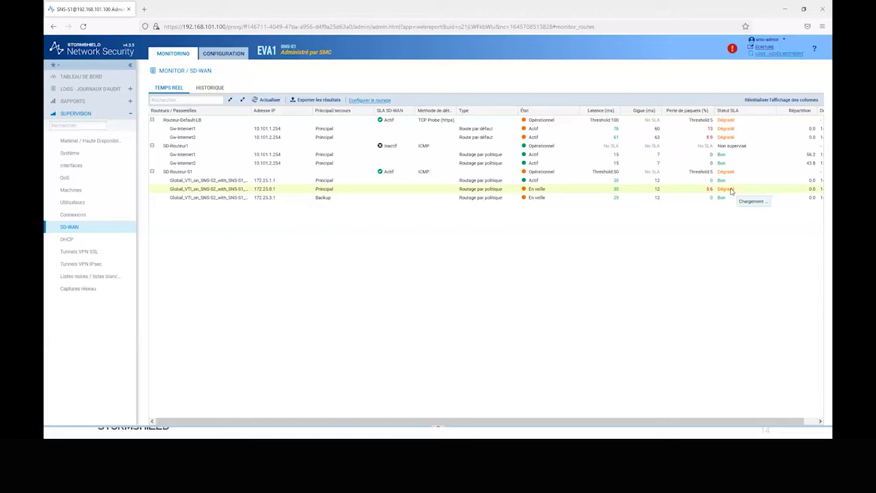
pyautogui.click(731, 192)
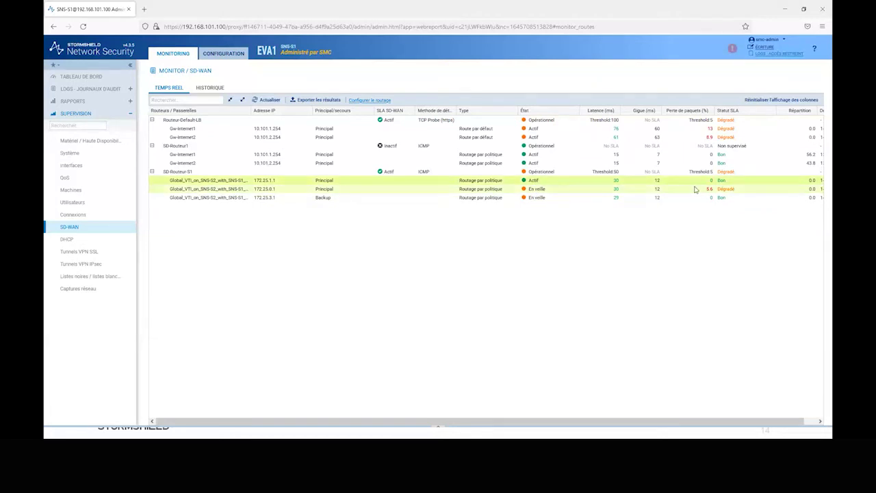
pyautogui.click(724, 181)
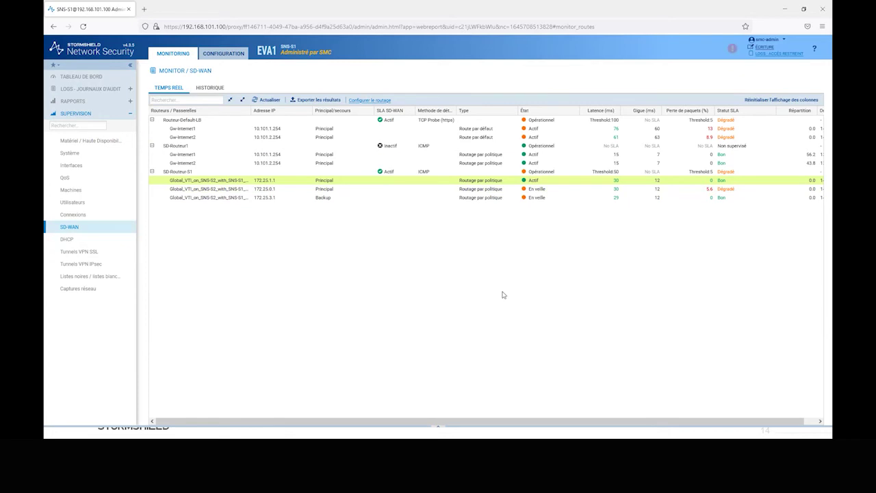
# Refresh with Gw-Internet1 selected, then return to the slideshow and advance to the QoS slide
pyautogui.click(182, 128)
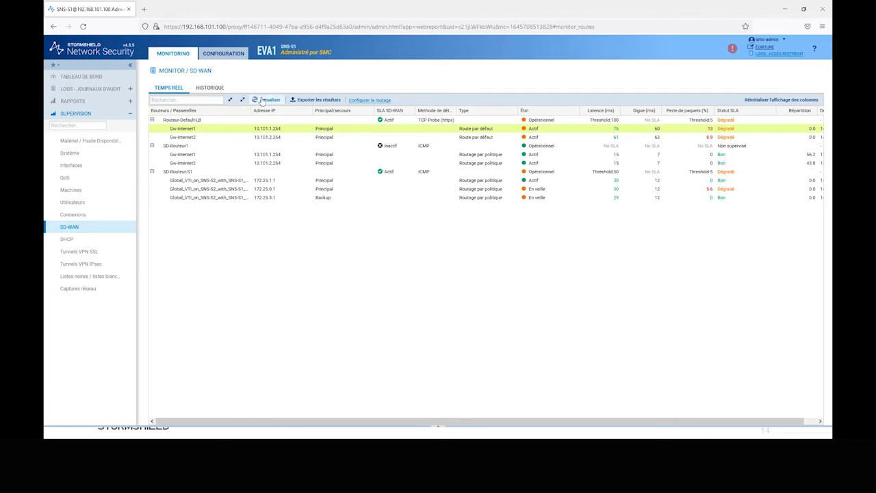
pyautogui.click(264, 100)
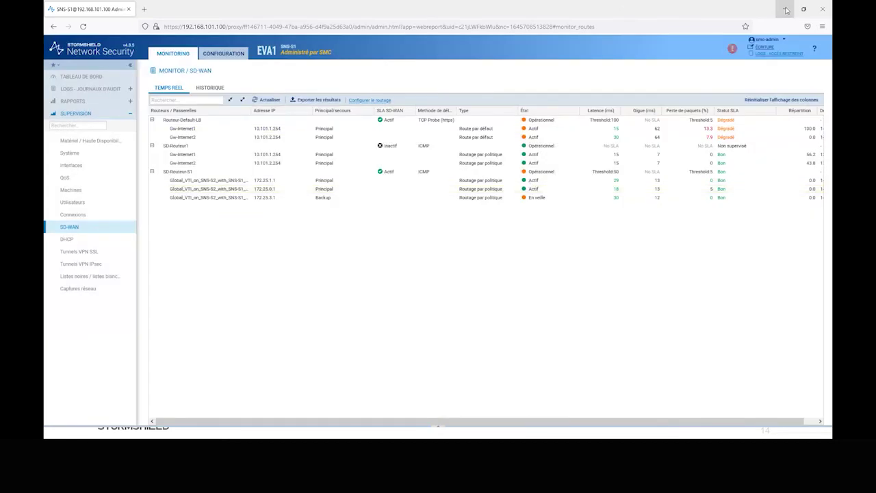
pyautogui.click(786, 10)
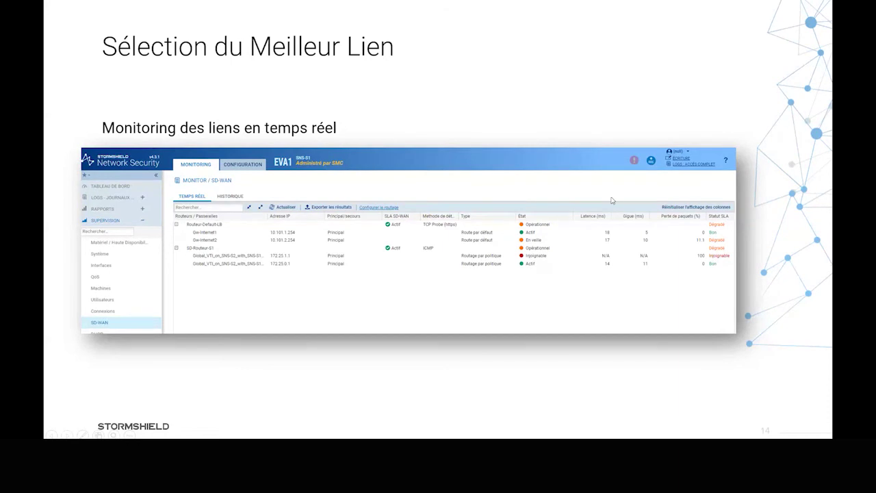
pyautogui.click(679, 196)
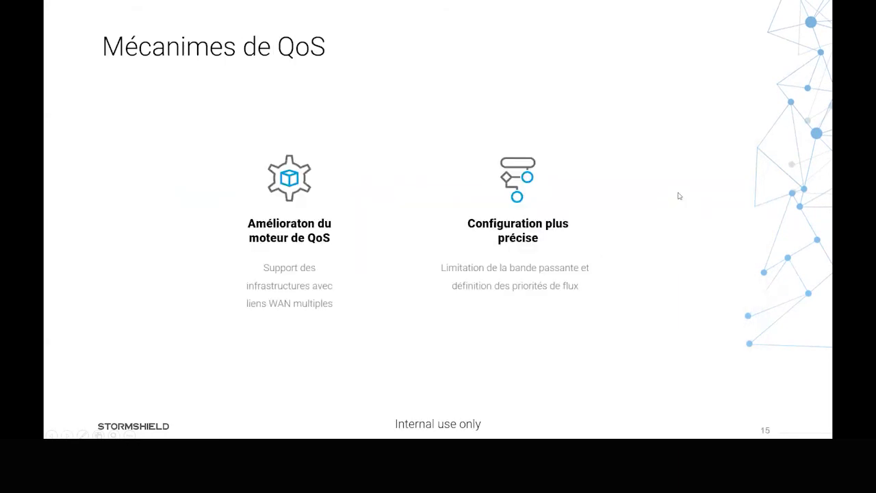
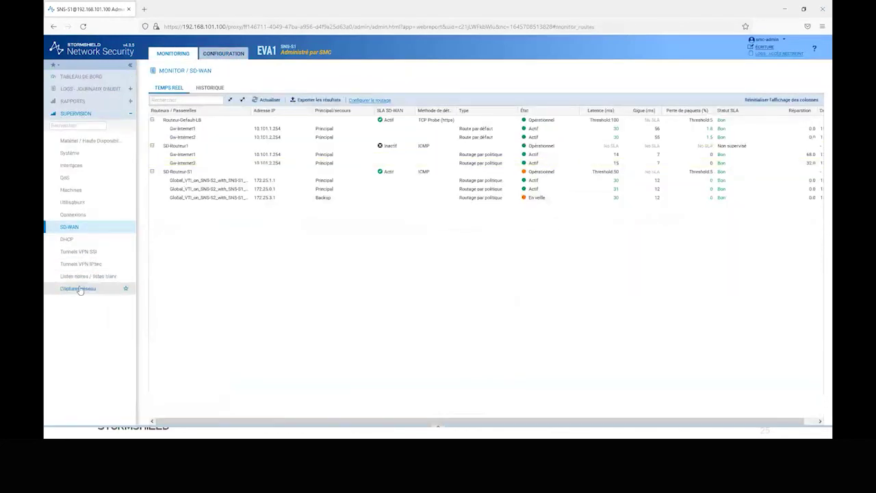
# Open Captures réseau with personal-data access and try a TCPDump-filter capture, then cancel it
pyautogui.click(79, 290)
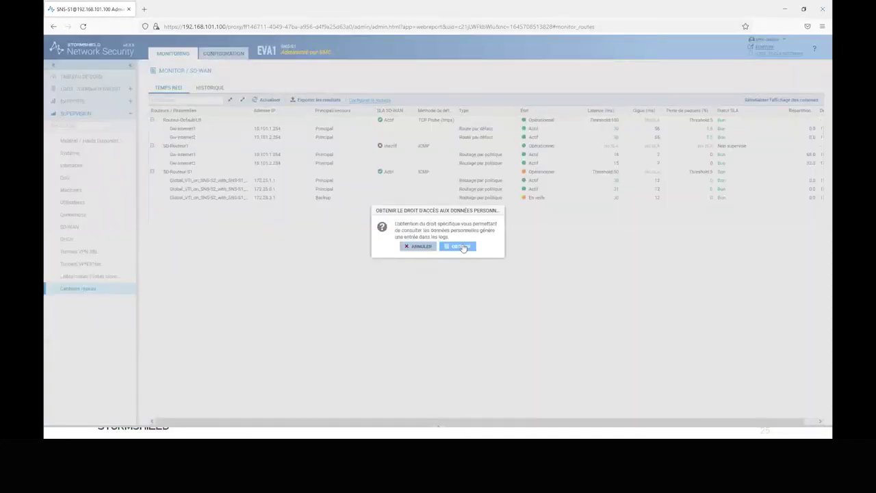
pyautogui.click(460, 247)
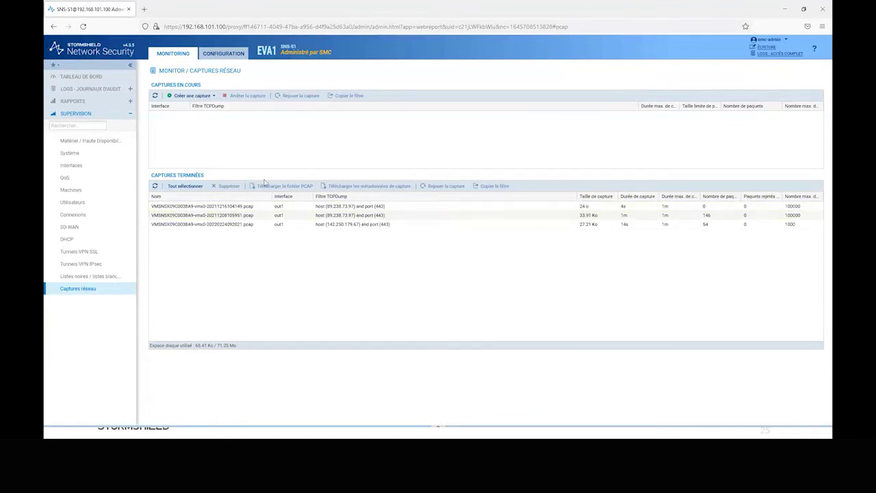
pyautogui.click(213, 97)
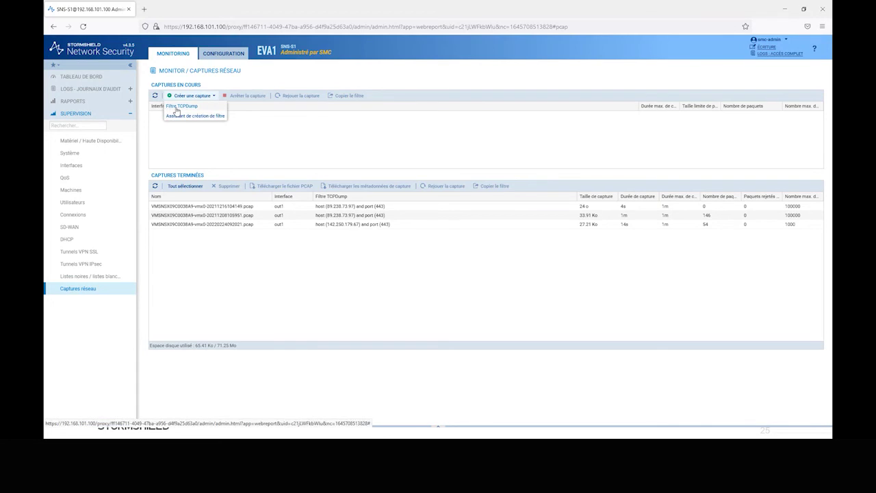
pyautogui.click(176, 111)
pyautogui.click(438, 255)
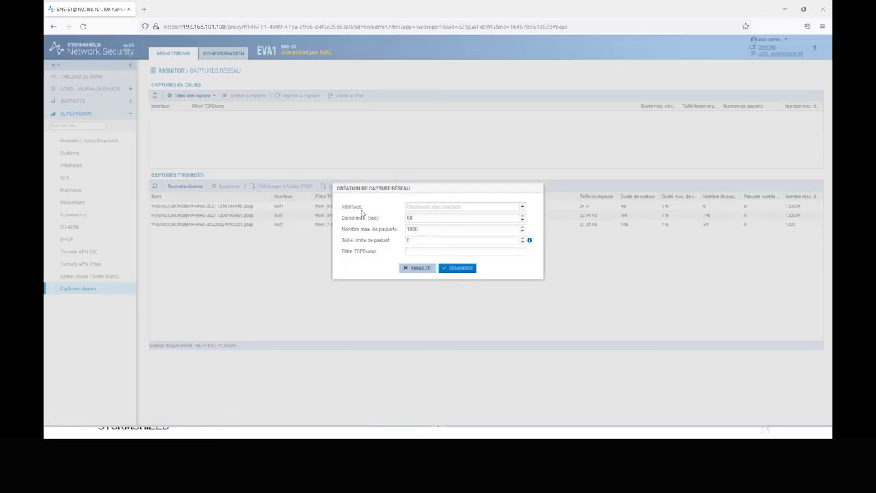
pyautogui.click(407, 268)
# Try the filter creation wizard, dismiss repeated interface-list errors, and return to authentication
pyautogui.click(213, 95)
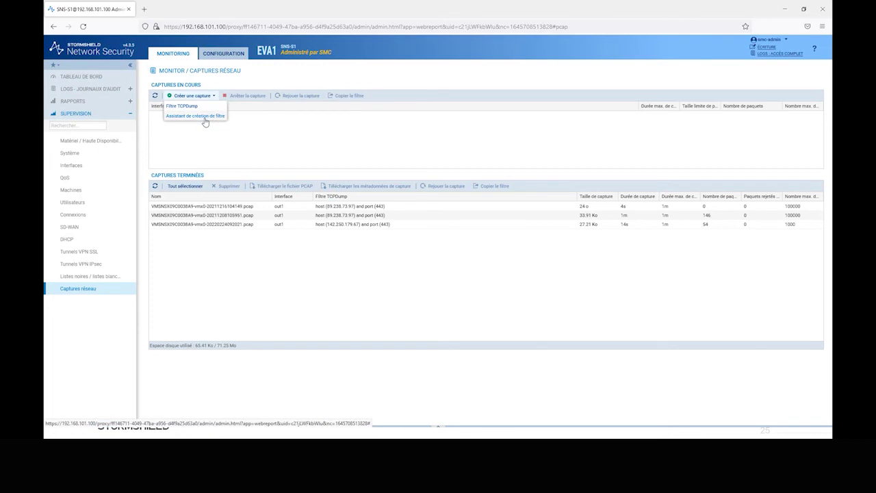
pyautogui.click(205, 118)
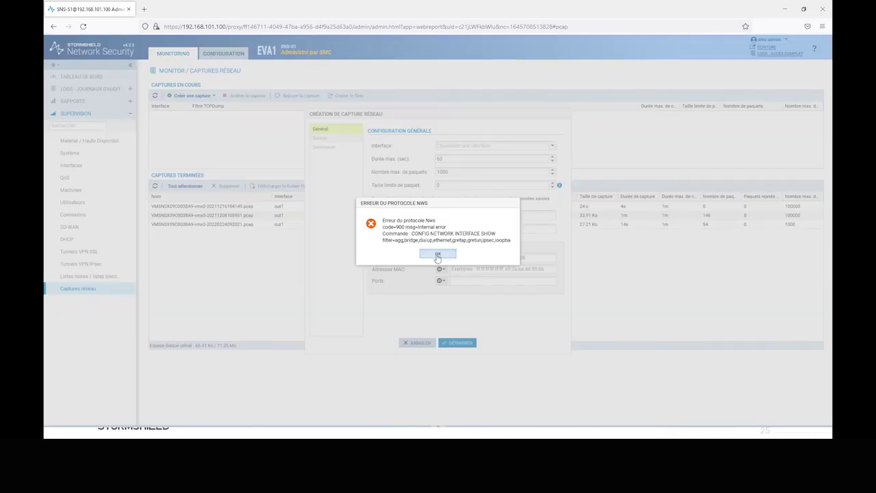
pyautogui.click(437, 255)
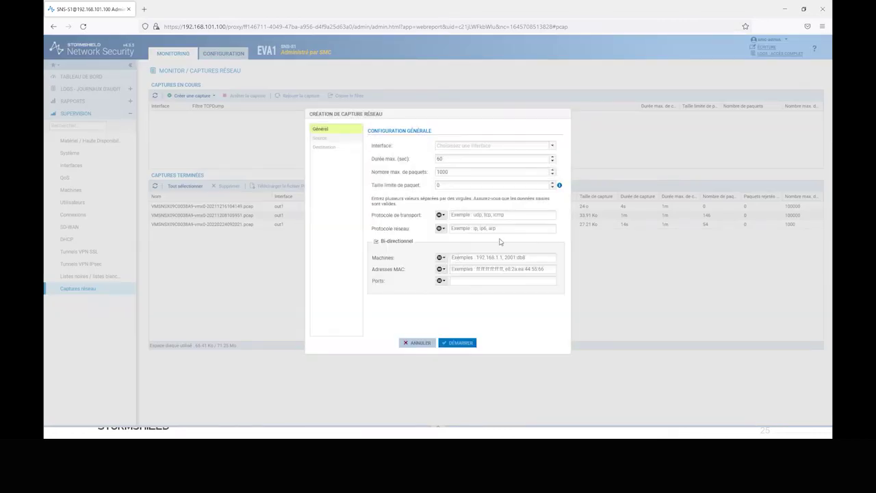
pyautogui.click(552, 147)
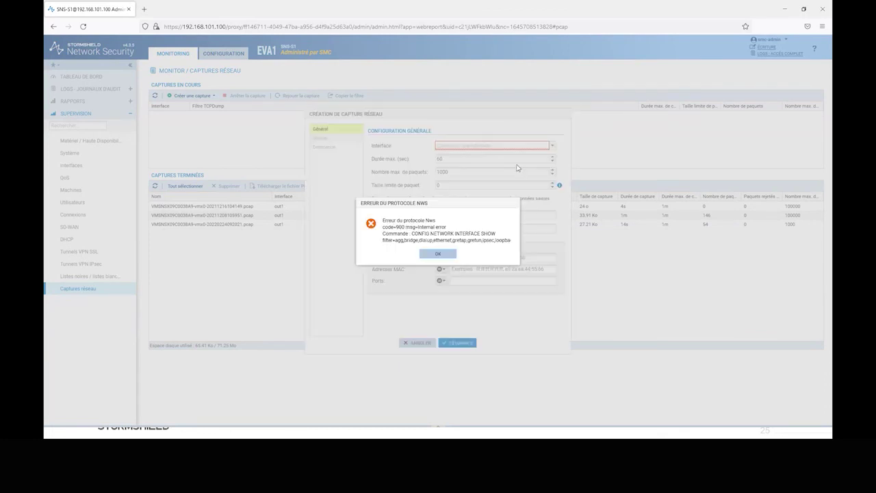
pyautogui.click(438, 255)
pyautogui.click(554, 147)
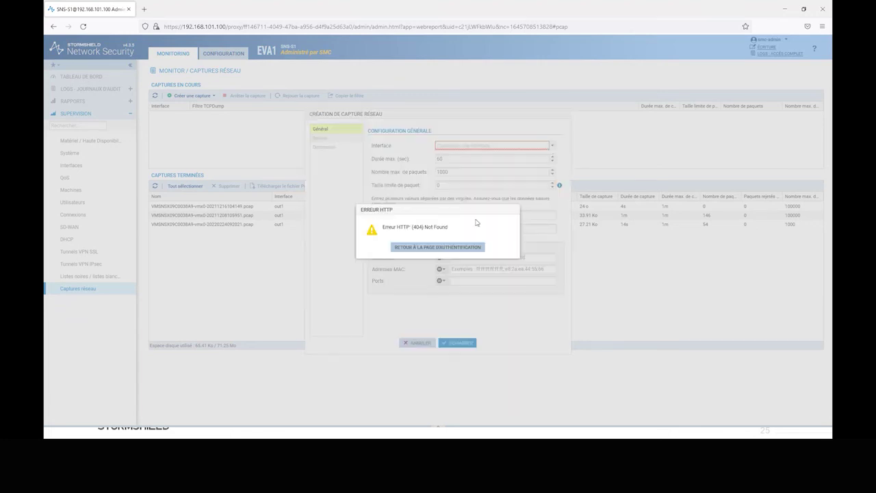
pyautogui.click(449, 248)
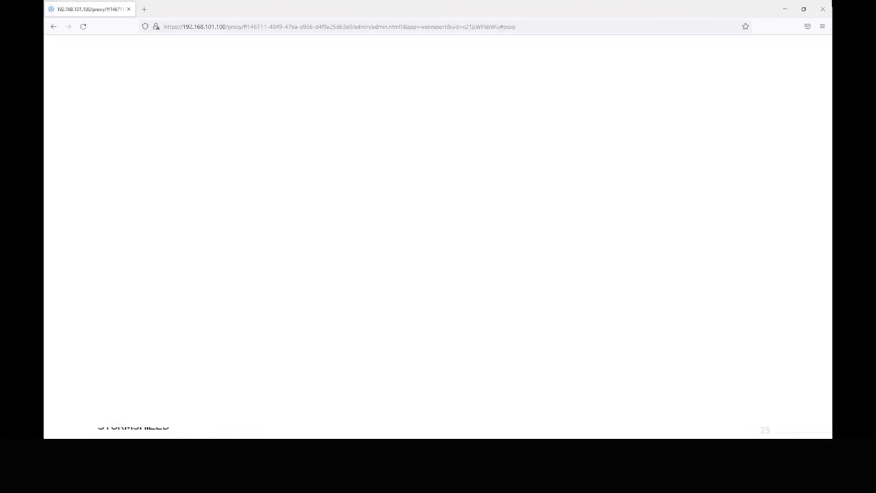
# Log back in to the firewall as admin without saving the password
pyautogui.click(825, 9)
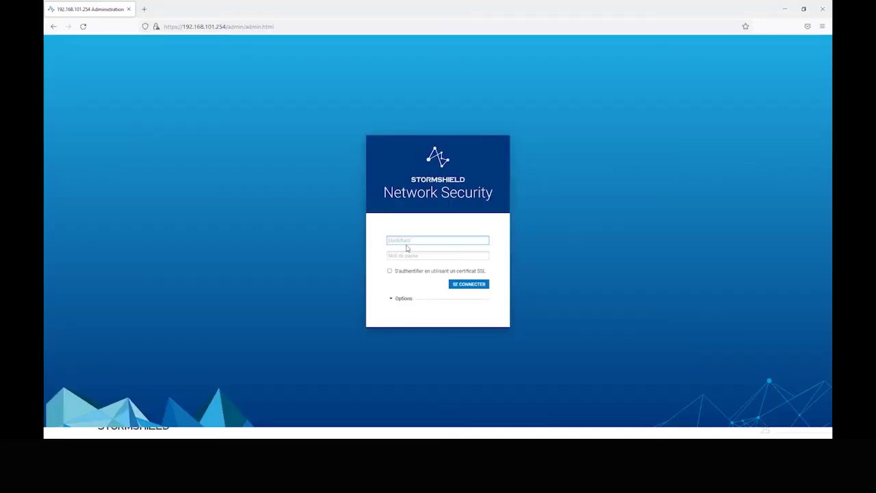
pyautogui.write('admin')
pyautogui.press('Tab')
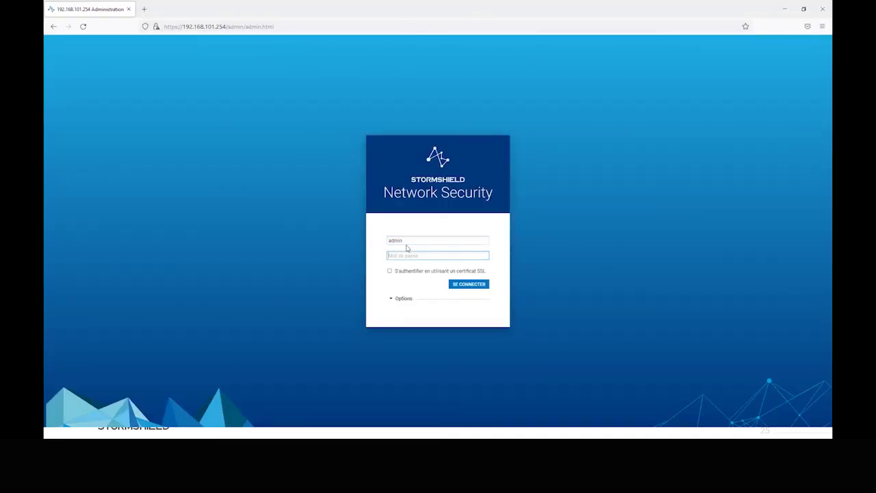
pyautogui.write('•••••••••••')
pyautogui.press('Return')
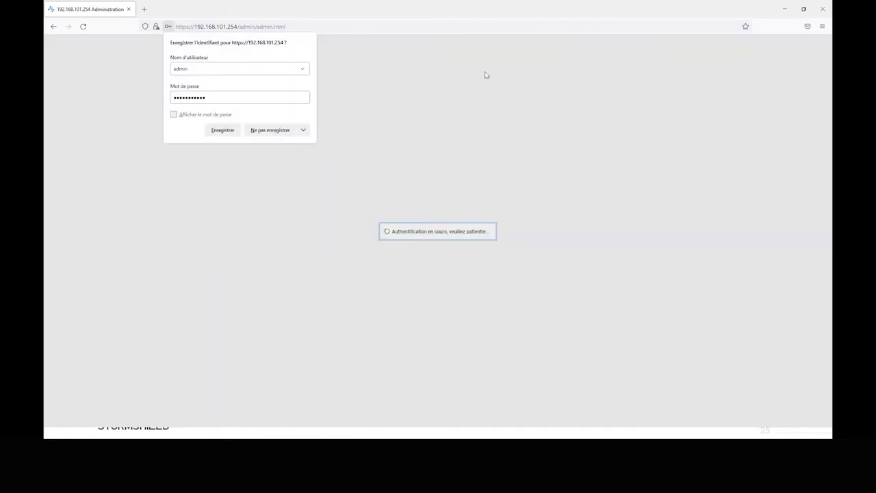
pyautogui.click(274, 131)
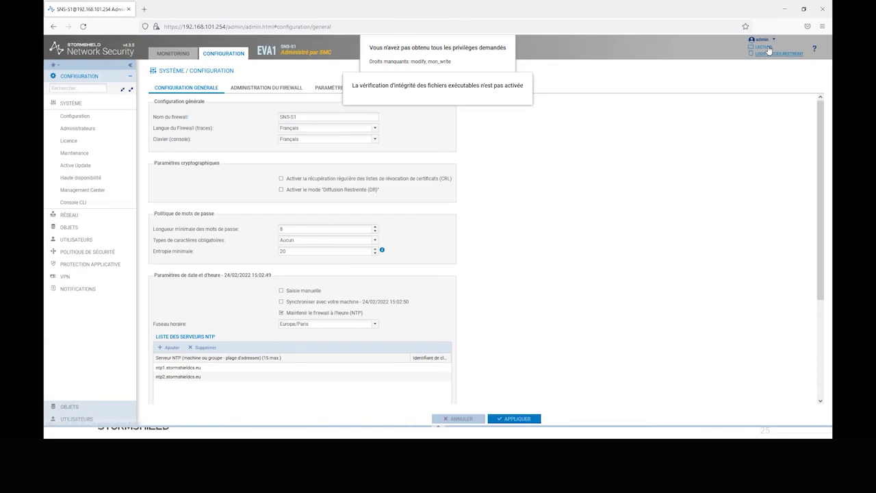
# Obtain full privileges, then open Monitoring > Captures réseau and show Créer une capture options
pyautogui.click(768, 50)
pyautogui.click(453, 247)
pyautogui.click(473, 251)
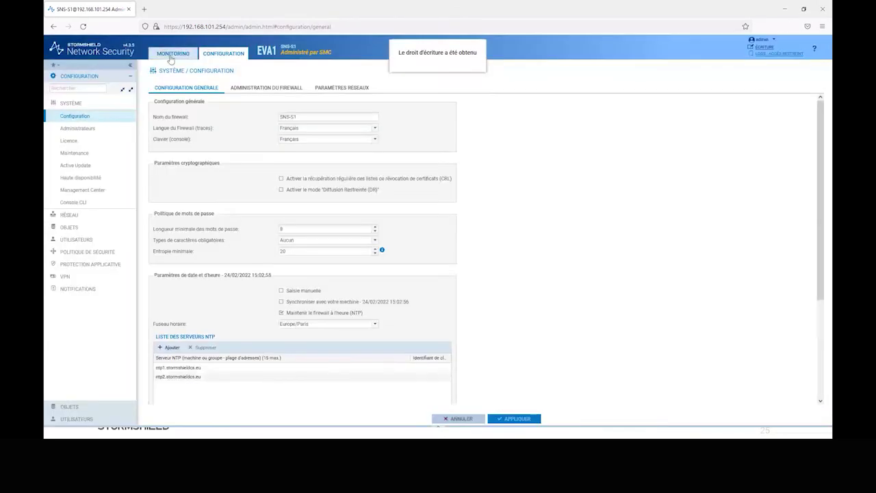
pyautogui.click(173, 53)
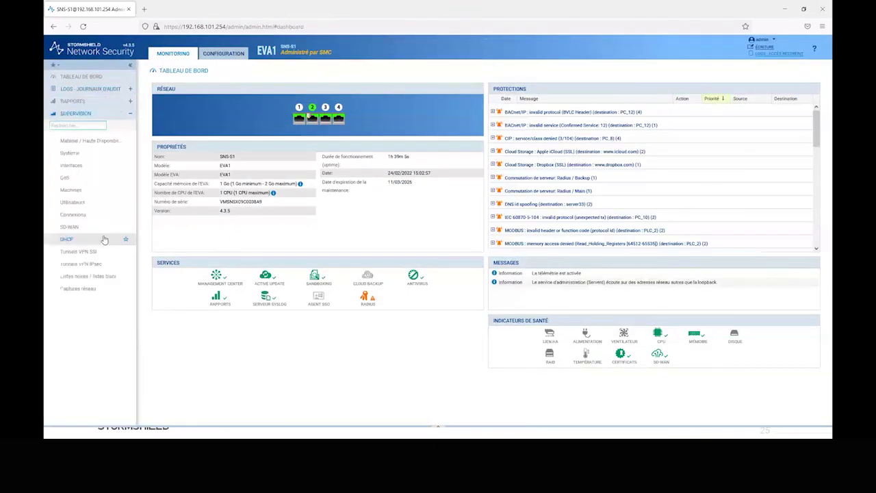
pyautogui.click(77, 288)
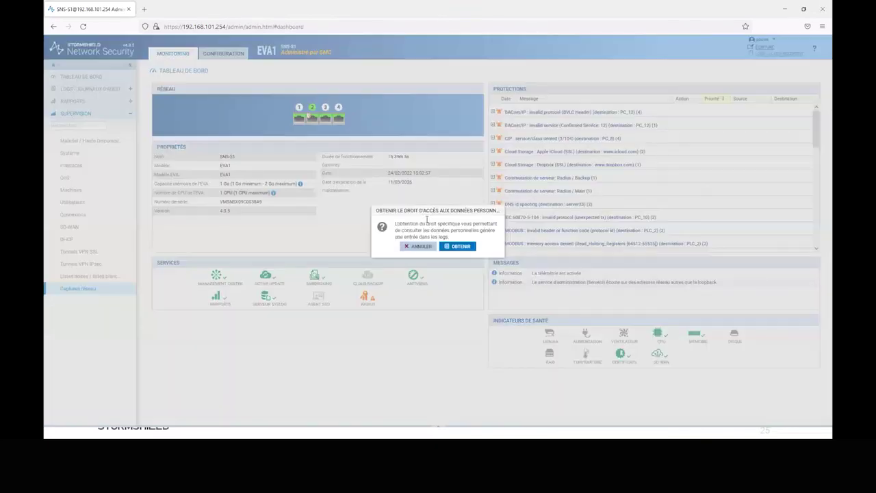
pyautogui.click(457, 246)
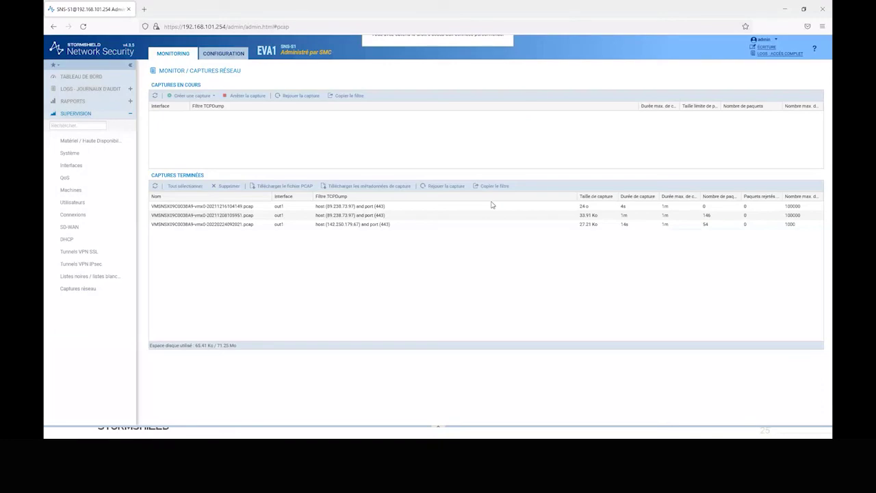
pyautogui.click(213, 96)
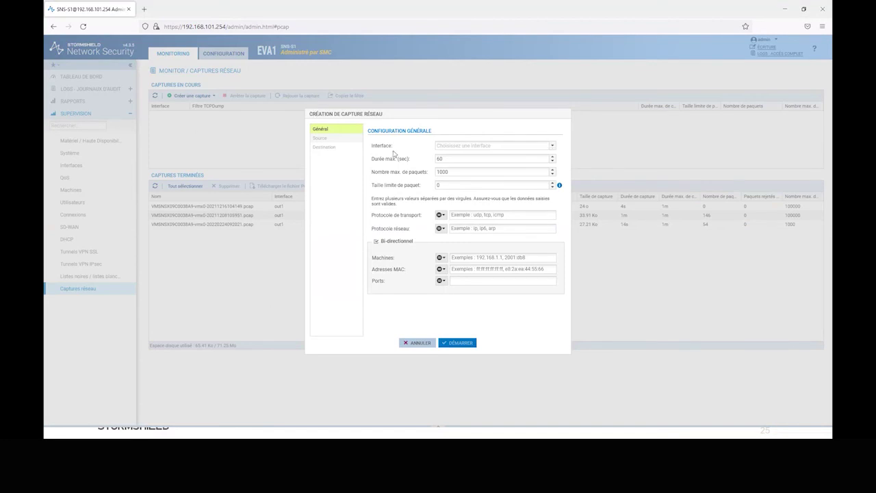
# Start a capture on interface out1 limited to host 142.250.179.67
pyautogui.click(552, 146)
pyautogui.moveTo(447, 181)
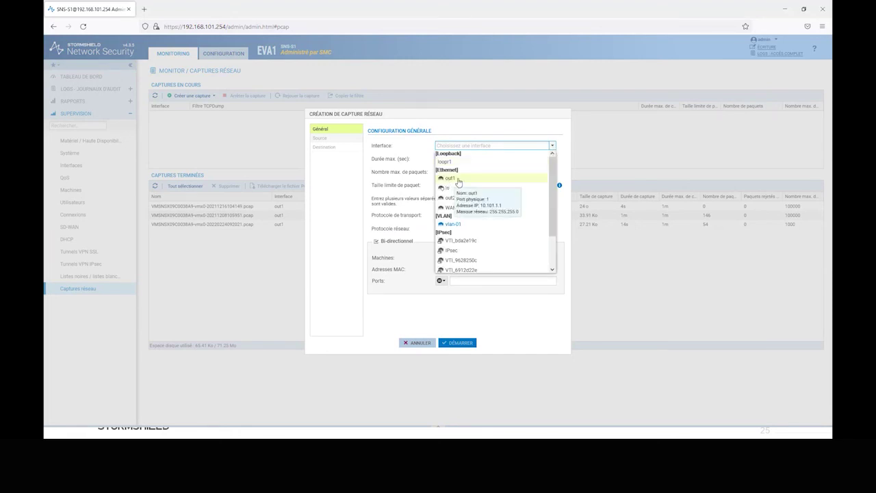
pyautogui.click(458, 182)
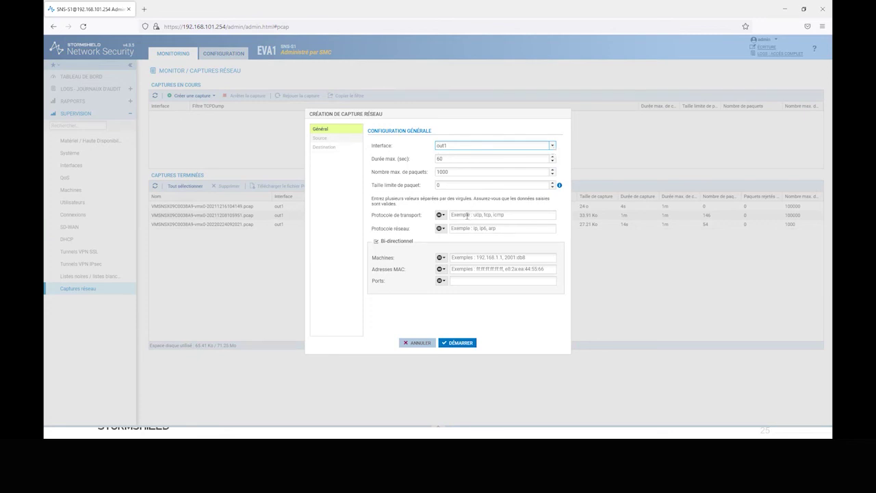
pyautogui.click(471, 257)
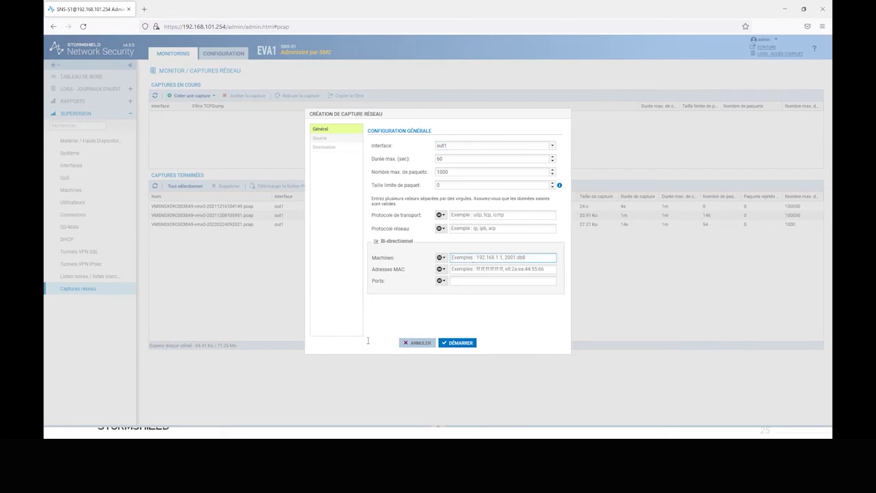
pyautogui.moveTo(415, 114); pyautogui.dragTo(502, 116)
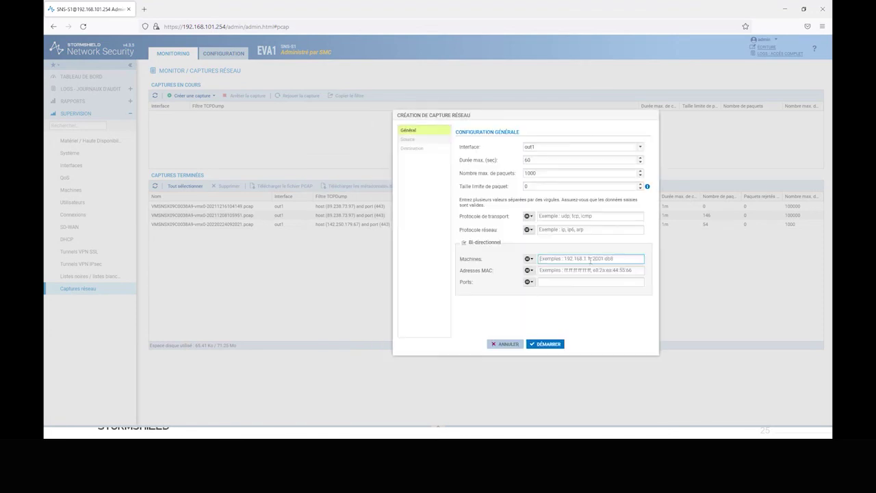
pyautogui.write('142.250.179.67')
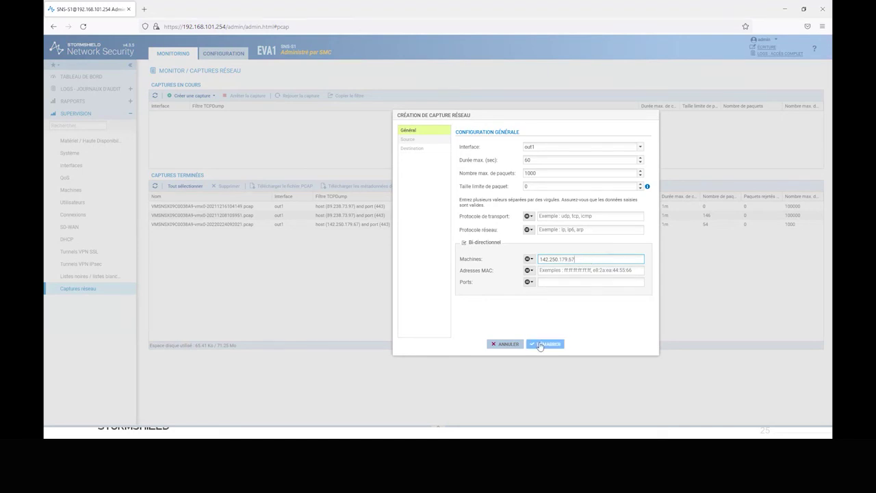
pyautogui.click(540, 345)
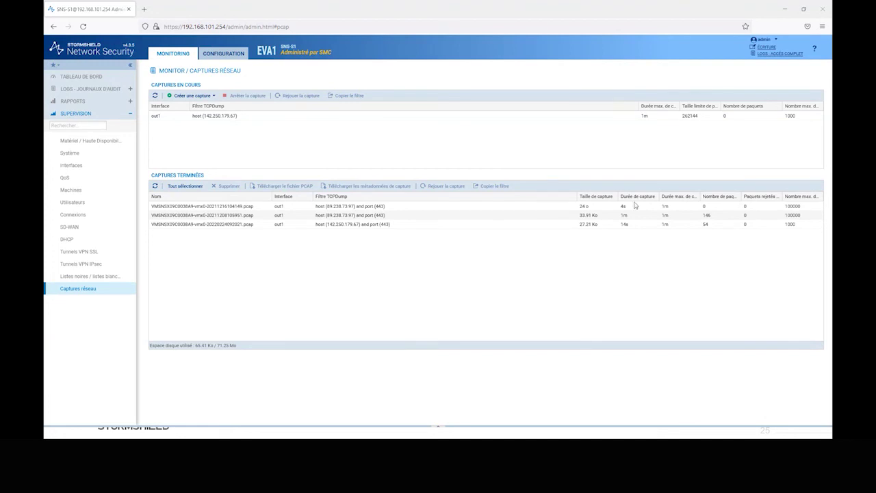
# Stop the out1 capture and download the finished 15-packet capture as a PCAP file
pyautogui.click(205, 116)
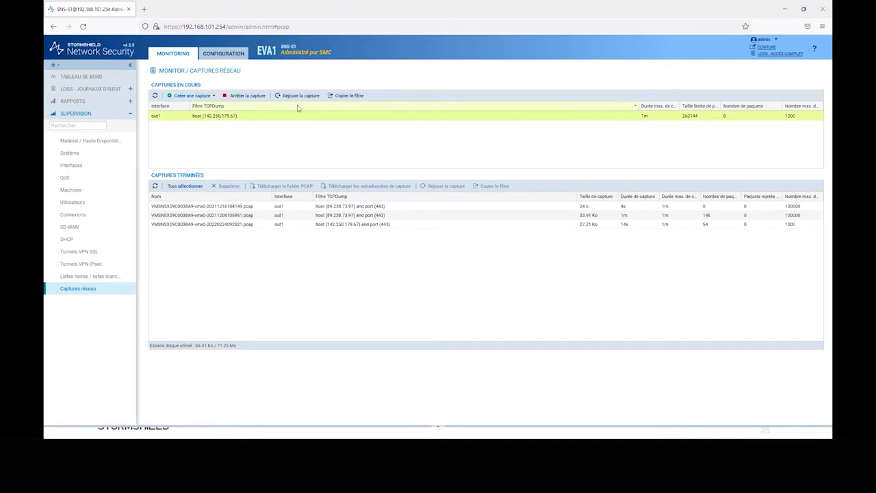
pyautogui.click(244, 97)
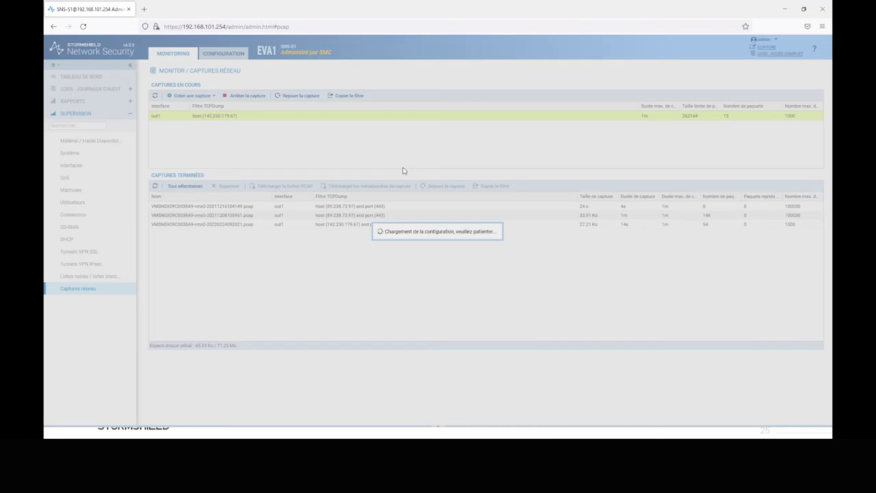
pyautogui.click(365, 224)
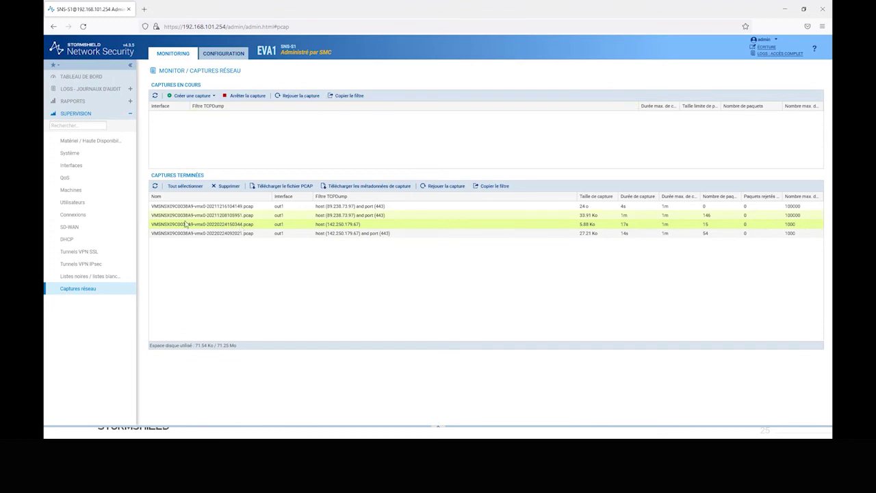
pyautogui.click(278, 187)
pyautogui.click(448, 241)
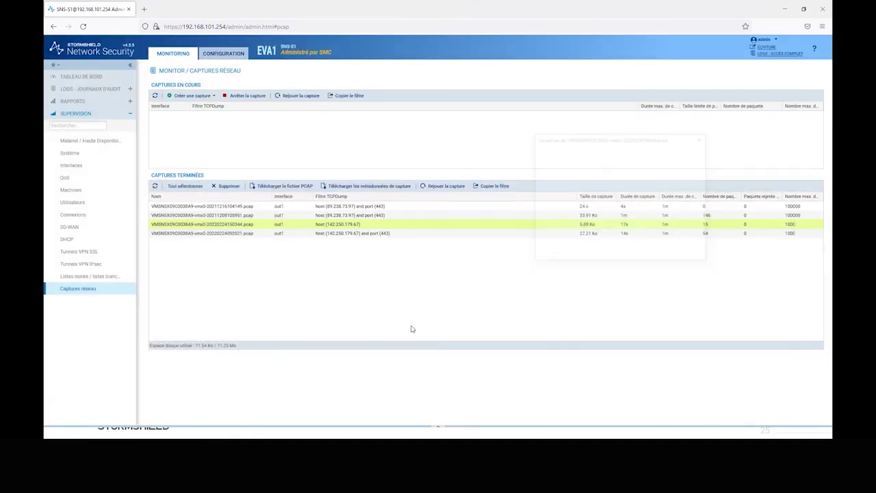
# Open the PCAP in Wireshark, inspect TLS packets 4, 6, 7, 8 and 10, then minimize both windows
pyautogui.click(652, 252)
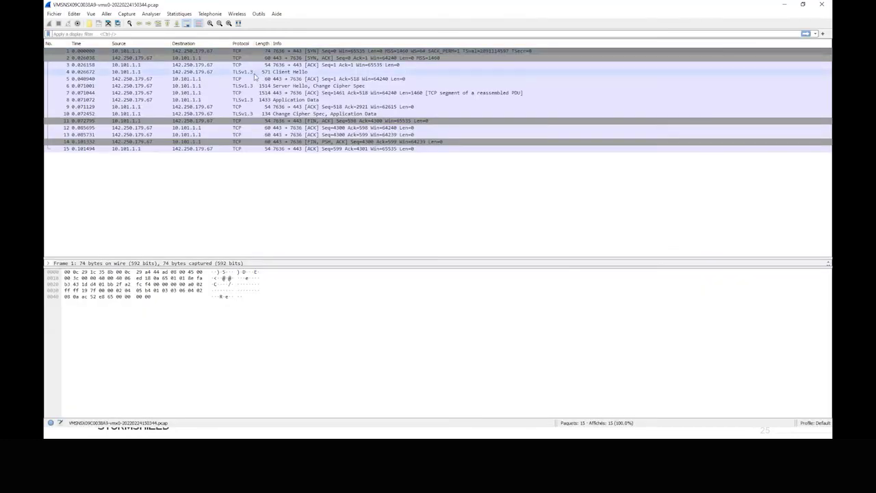
pyautogui.click(252, 72)
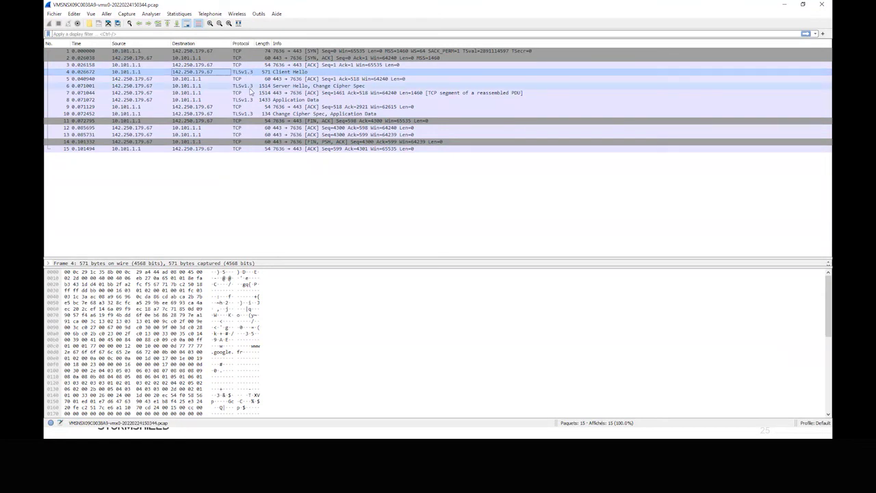
pyautogui.click(251, 86)
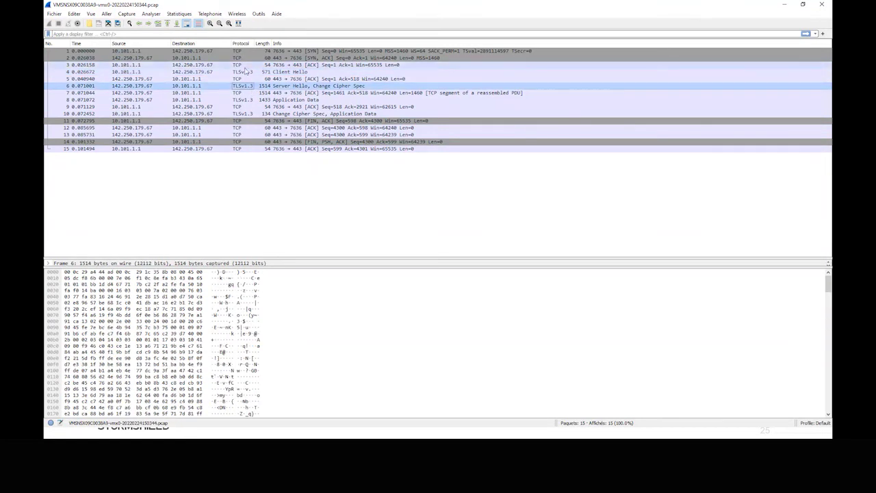
pyautogui.click(254, 93)
pyautogui.click(257, 100)
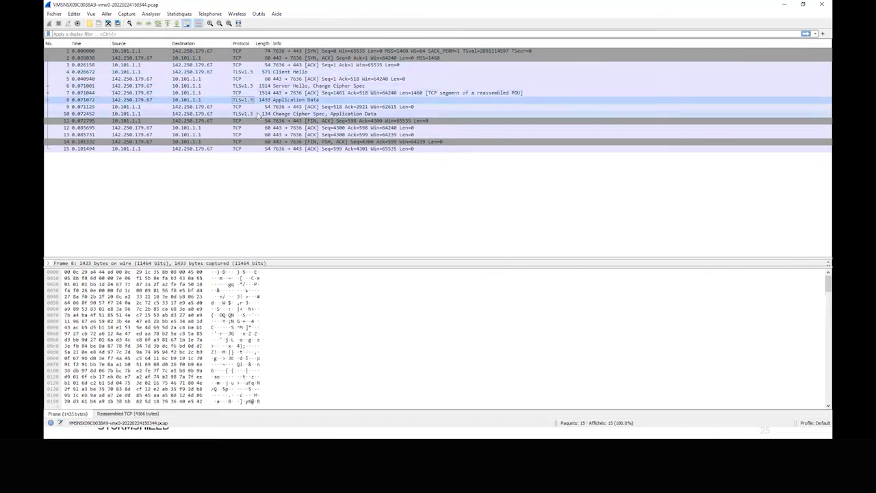
pyautogui.click(259, 114)
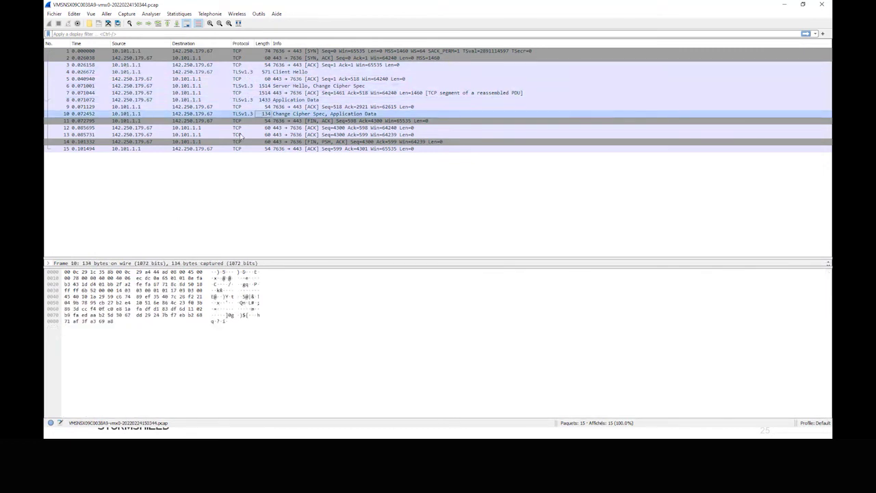
pyautogui.click(784, 8)
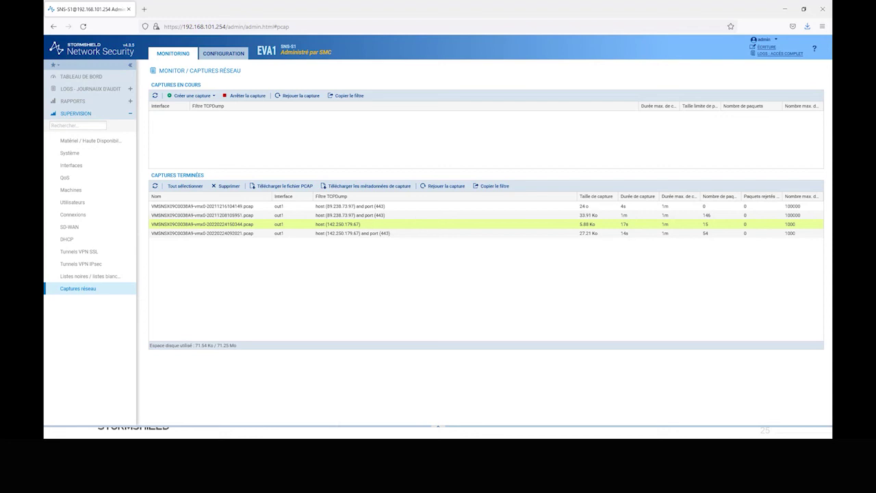
pyautogui.click(786, 10)
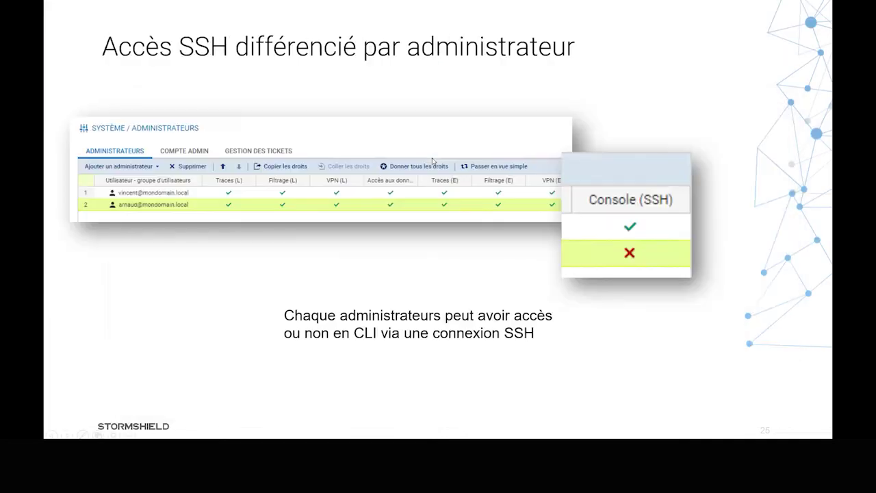